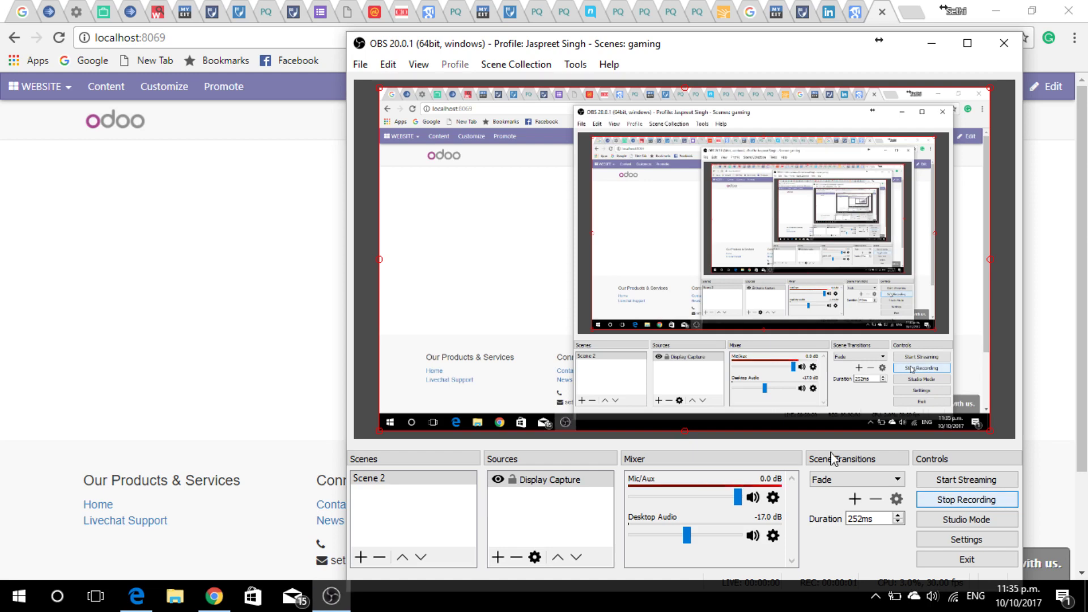
- Bring the Chrome window with the Odoo homepage to the front
left_click(266, 242)
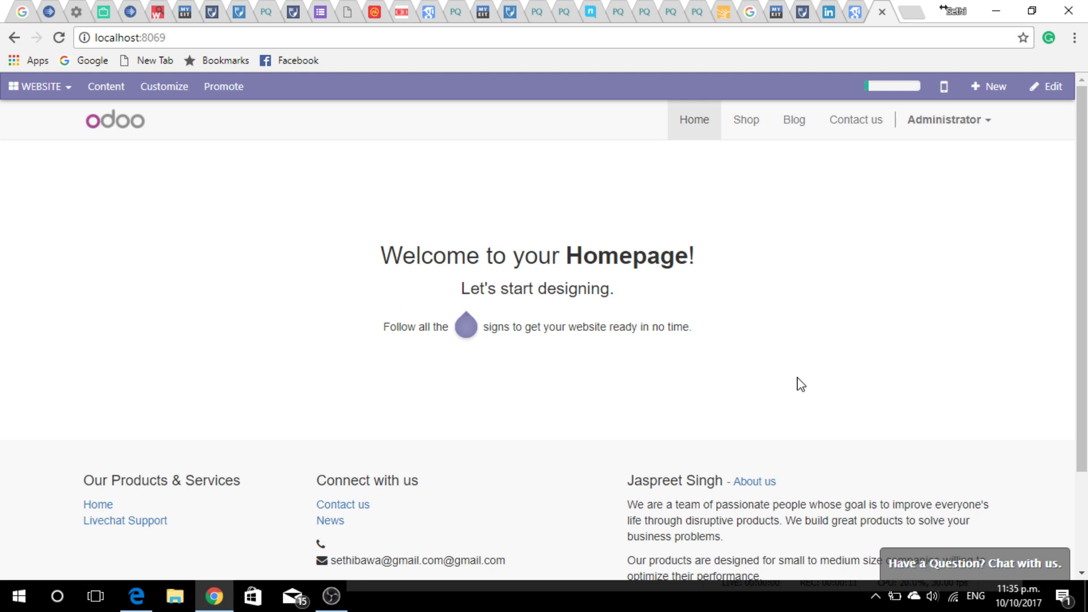
- Go from the WEBSITE menu to the Odoo Apps overview
left_click(65, 93)
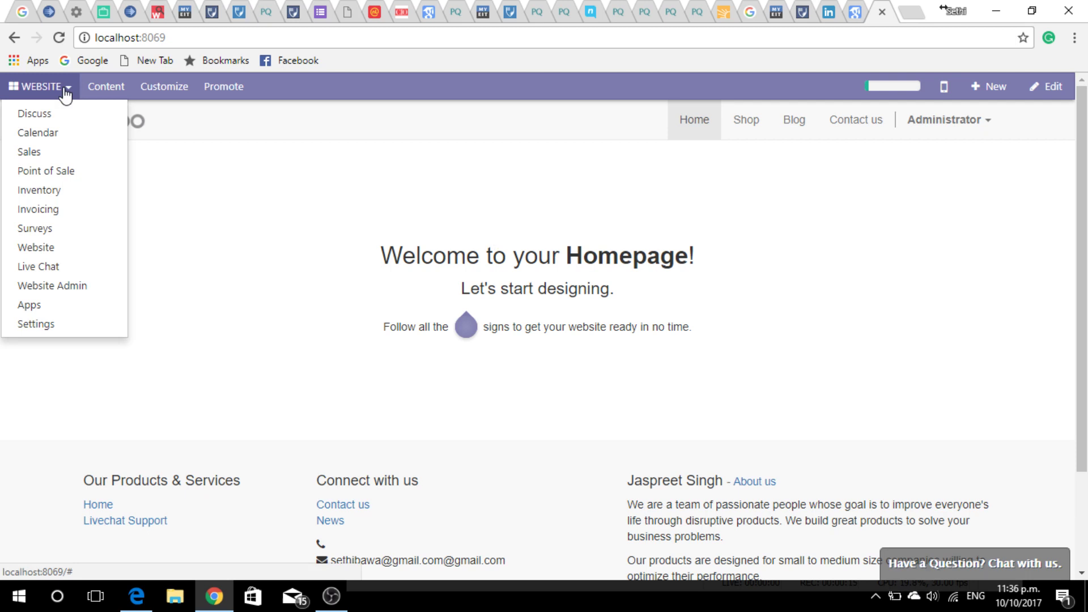
left_click(29, 309)
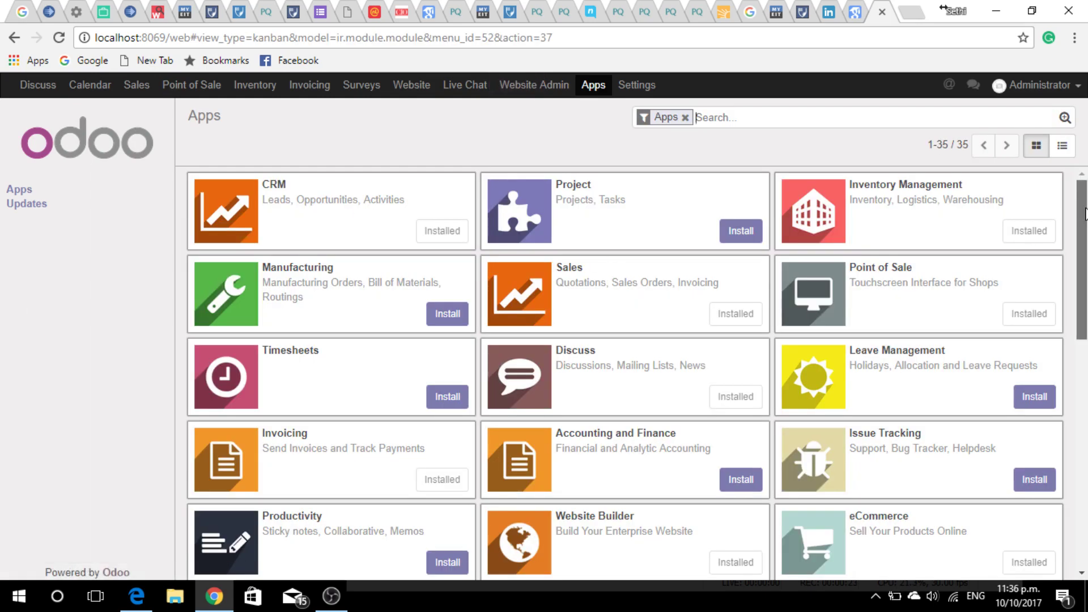
left_click_drag(1083, 247, 1082, 481)
scroll(625, 374, "up", 3)
scroll(625, 375, "up", 7)
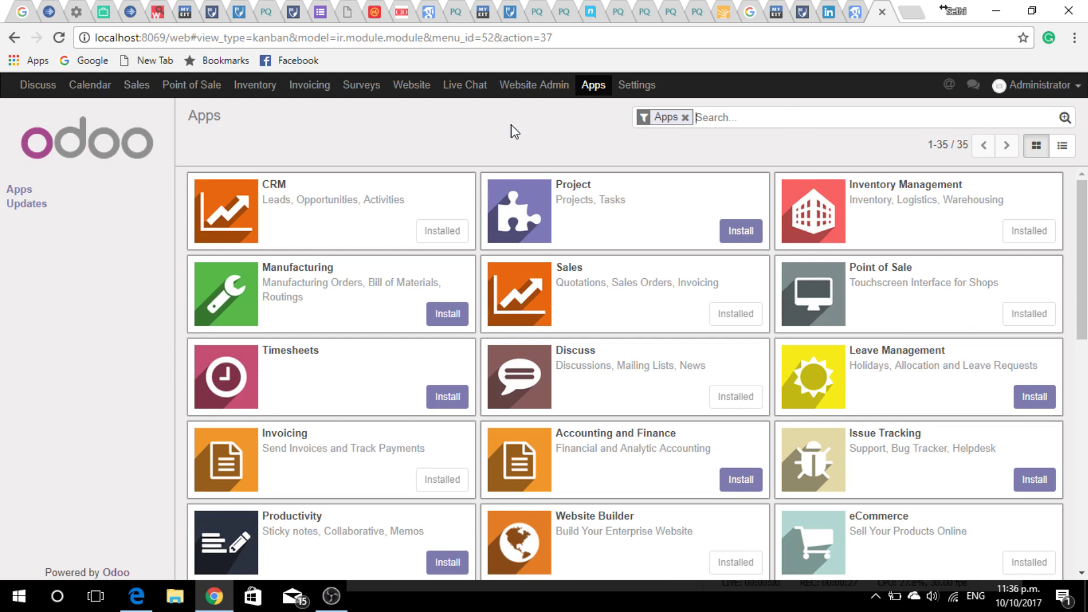
- In Surveys, edit 'survey regarding IT services' and open its IT Services Survey page
left_click(361, 86)
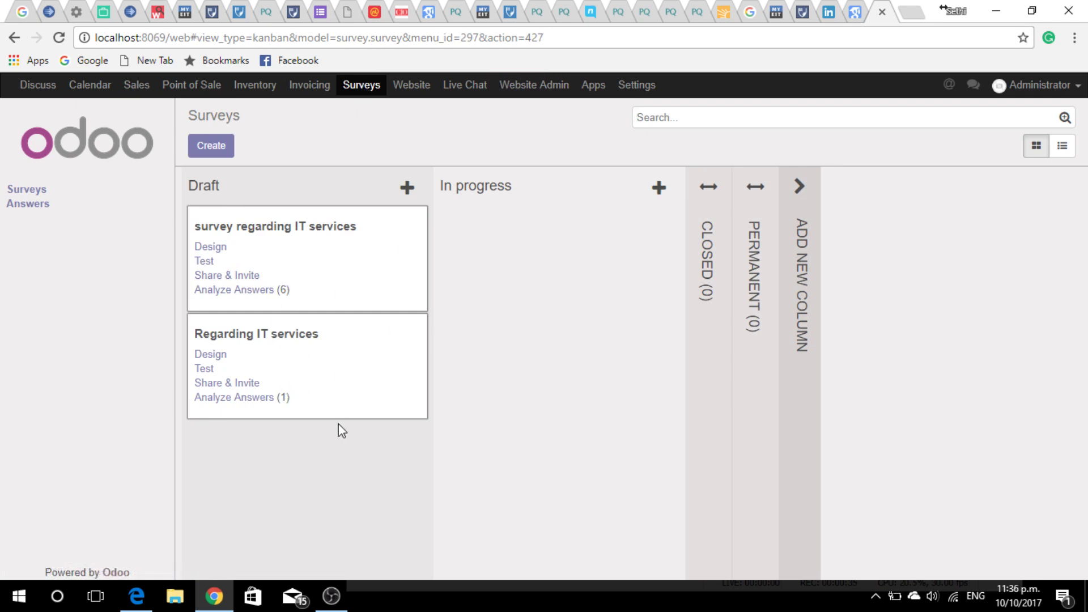
left_click(264, 237)
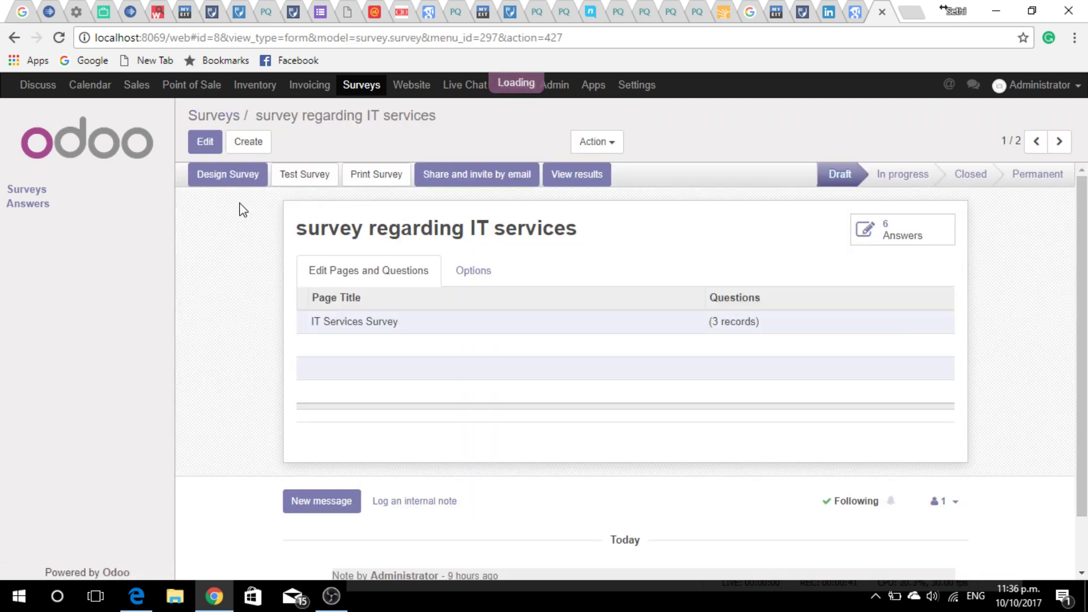
left_click(205, 143)
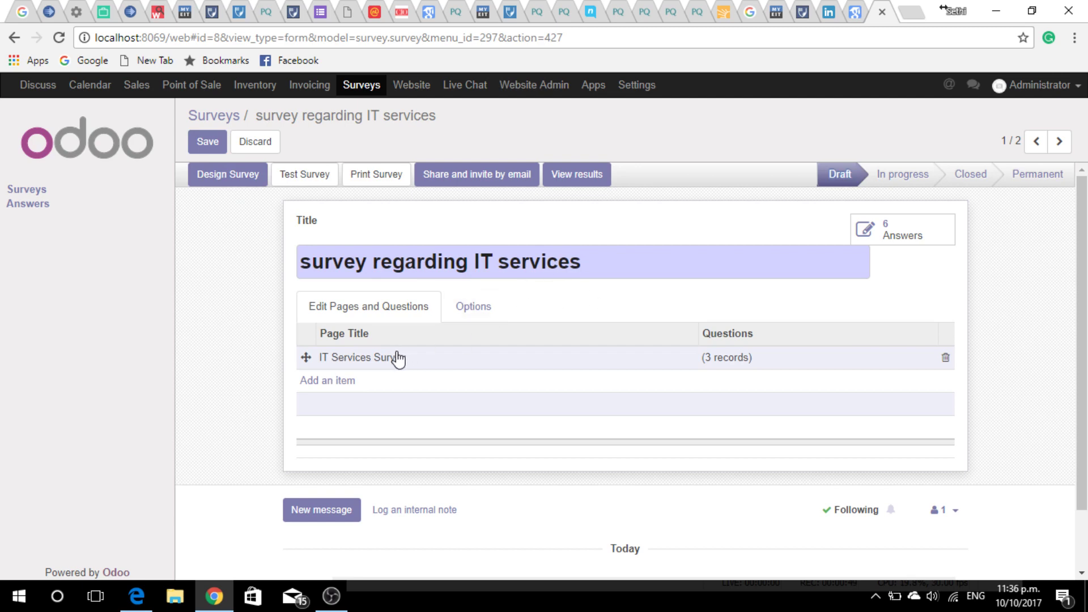
left_click(380, 361)
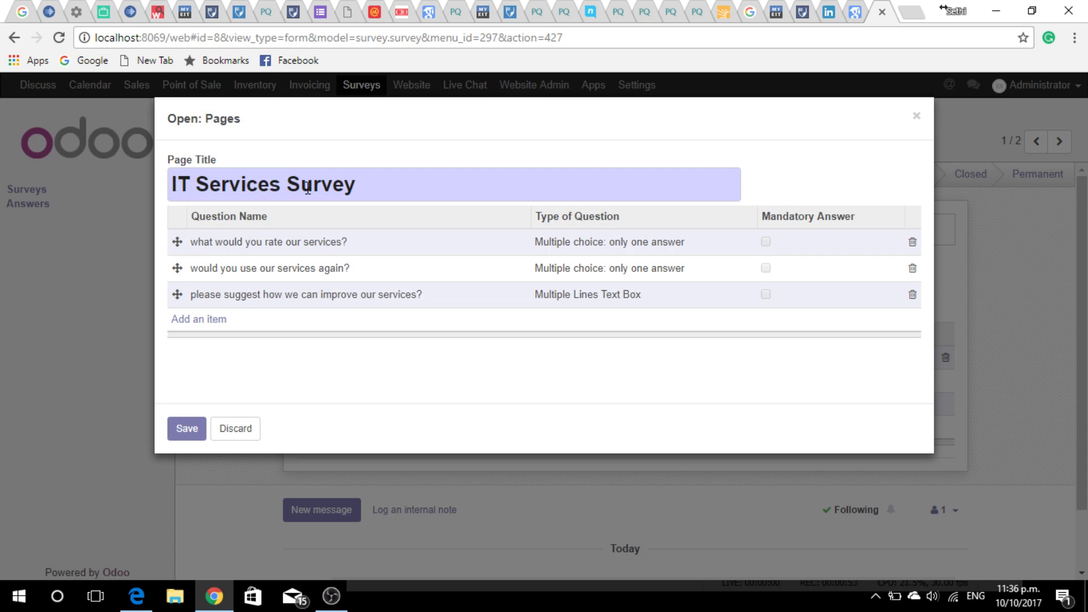
left_click(360, 248)
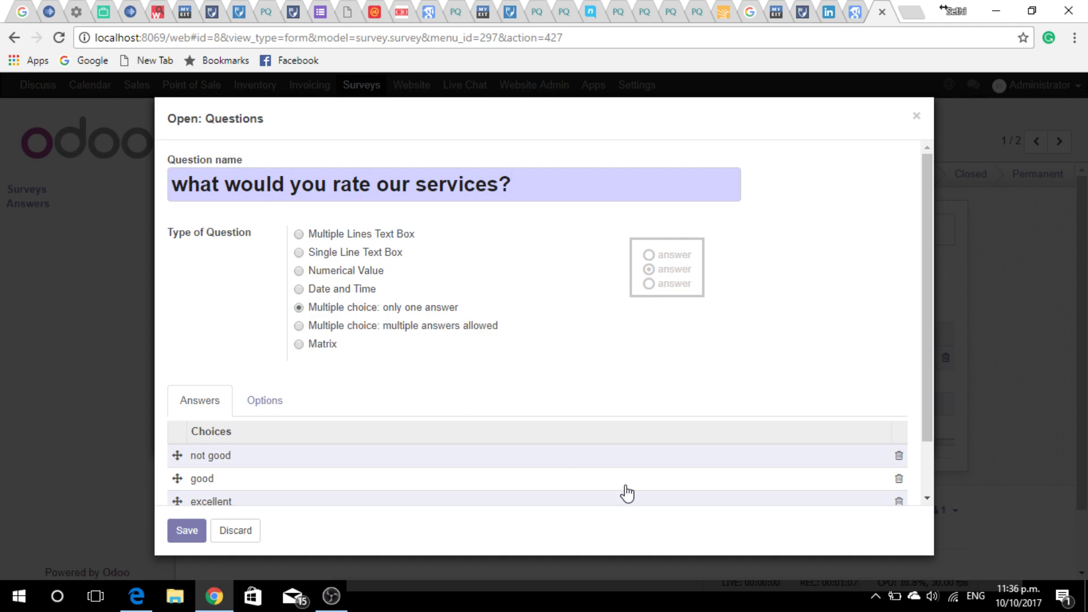
left_click_drag(927, 325, 925, 374)
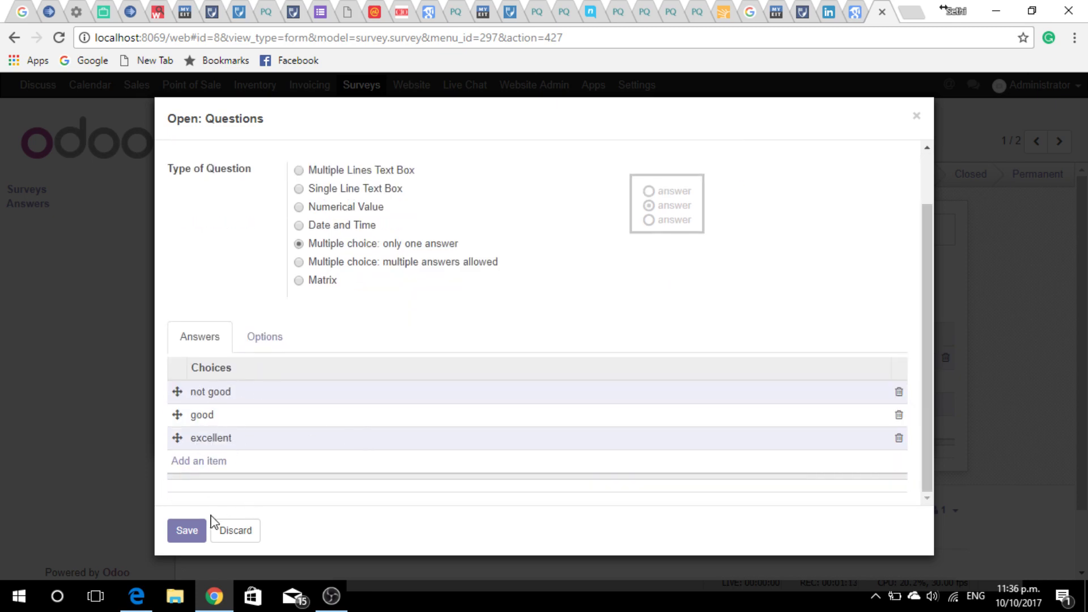
left_click(184, 540)
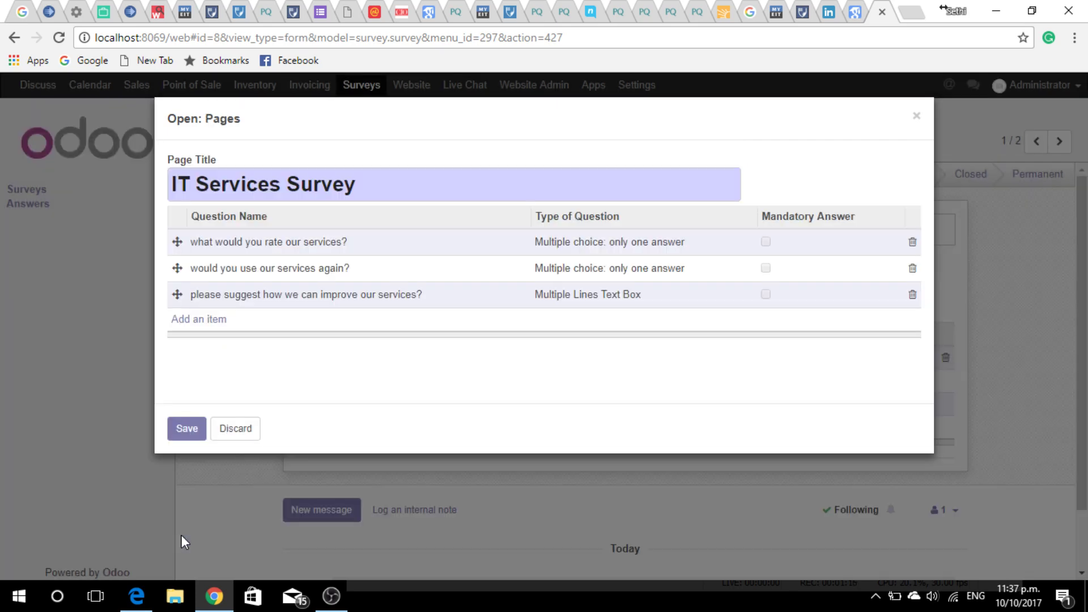
- Review and save the reuse question and the improvement-suggestion question
left_click(500, 270)
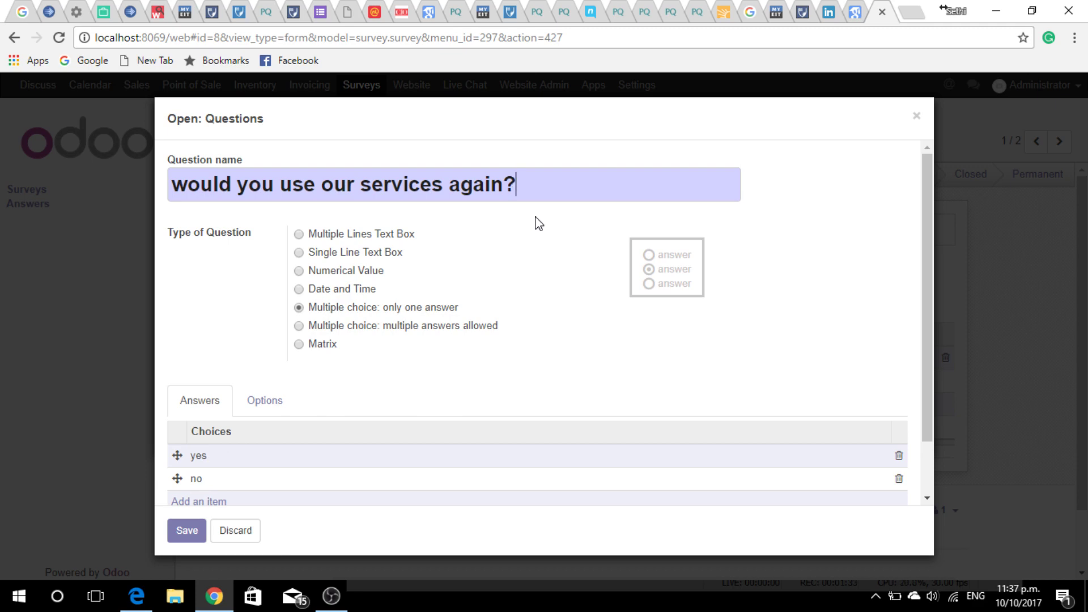
left_click(183, 529)
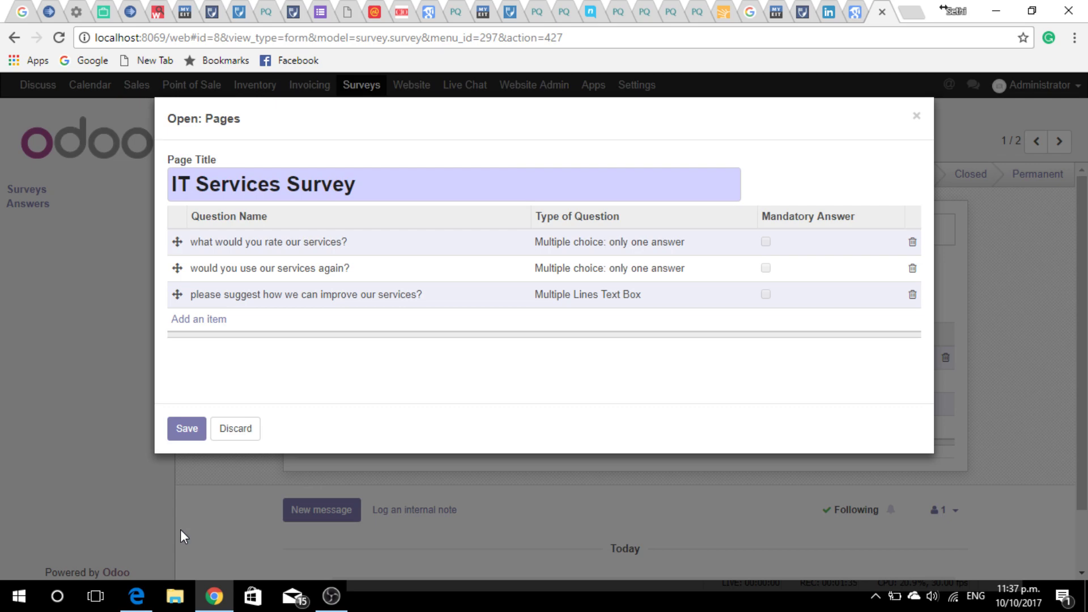
left_click(415, 294)
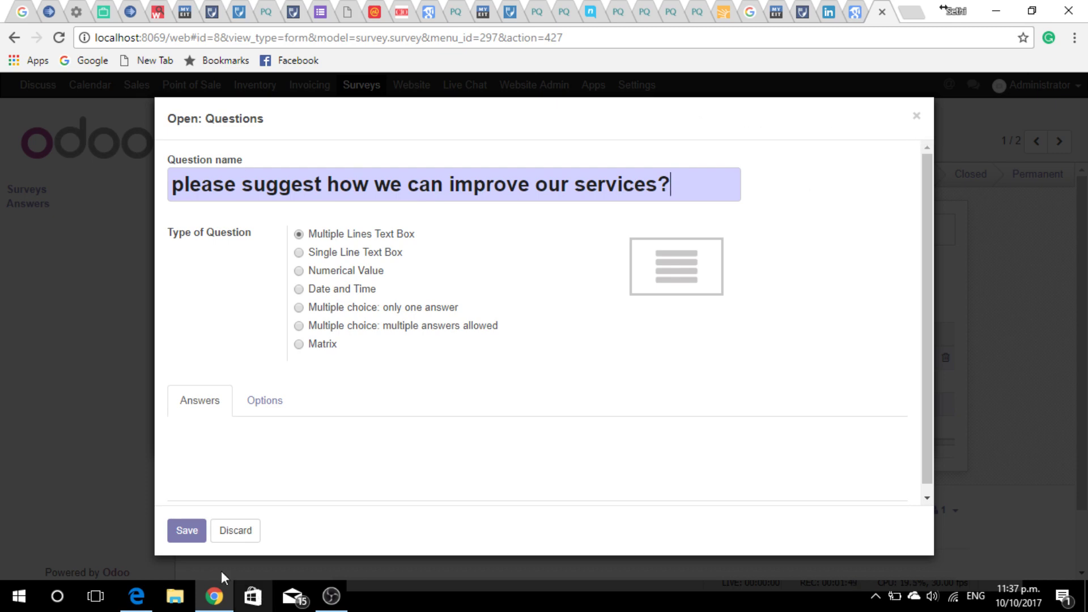
left_click(182, 532)
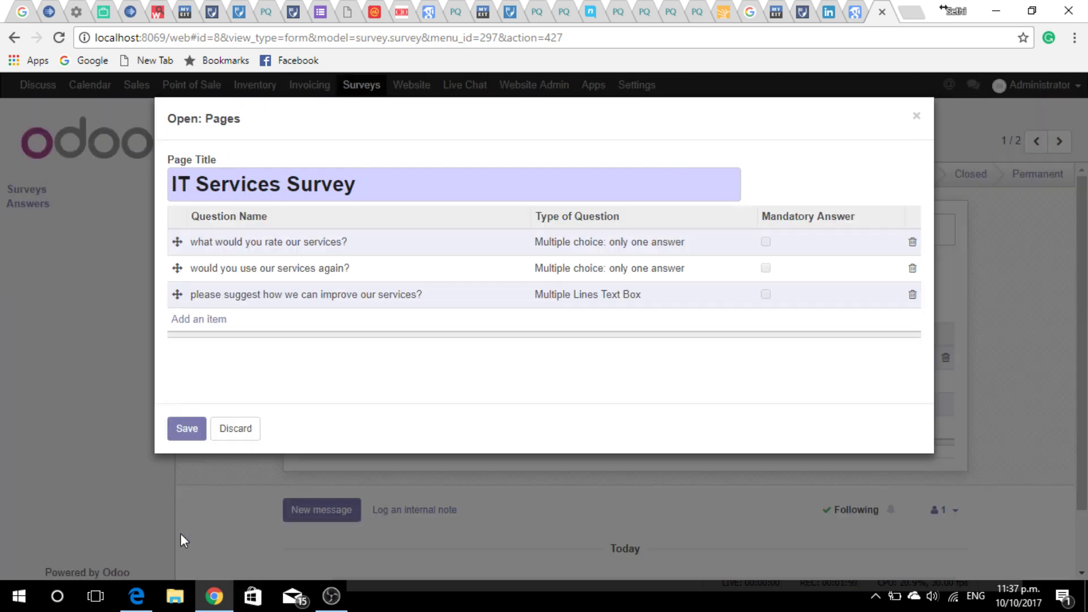
- Save the survey page and switch to the respondent-facing survey view
left_click(187, 429)
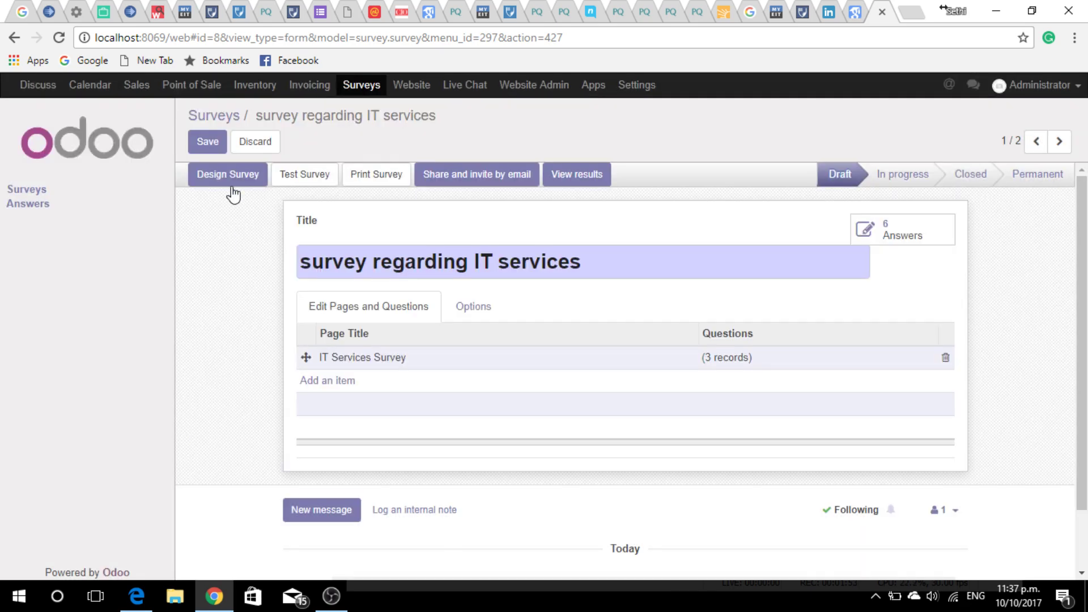
left_click(231, 190)
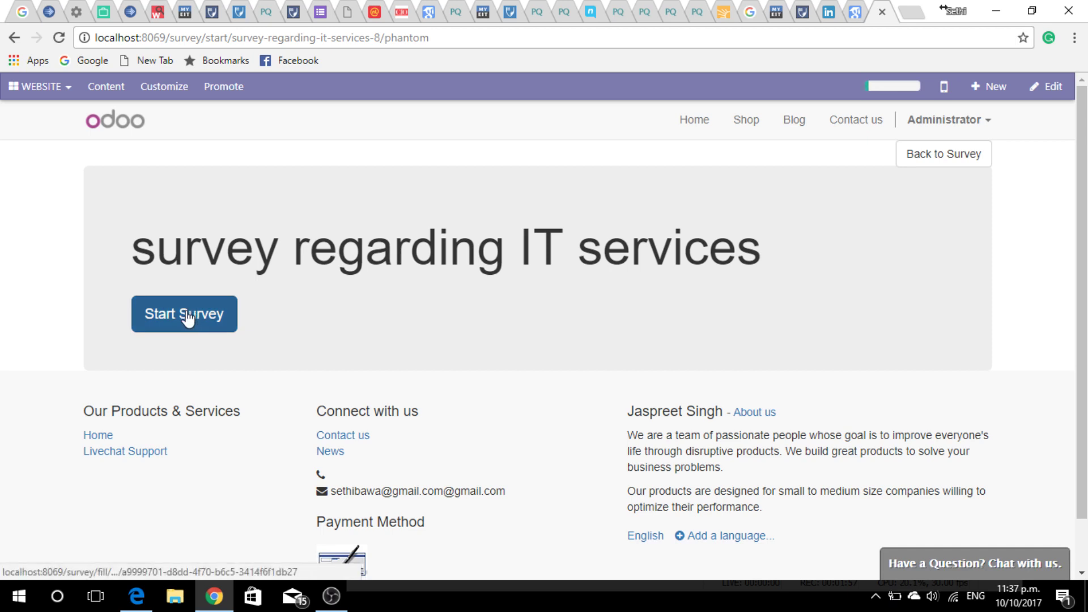
- Submit a response rating services good, answering yes, suggesting 'nothing', then return to the record
left_click(186, 314)
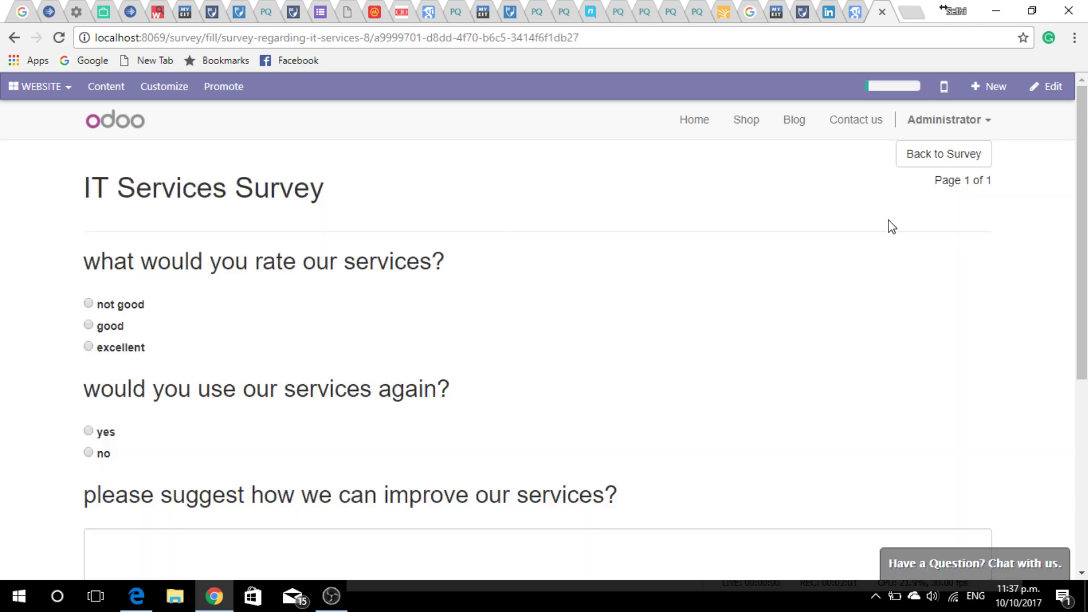
left_click_drag(1083, 183, 1082, 192)
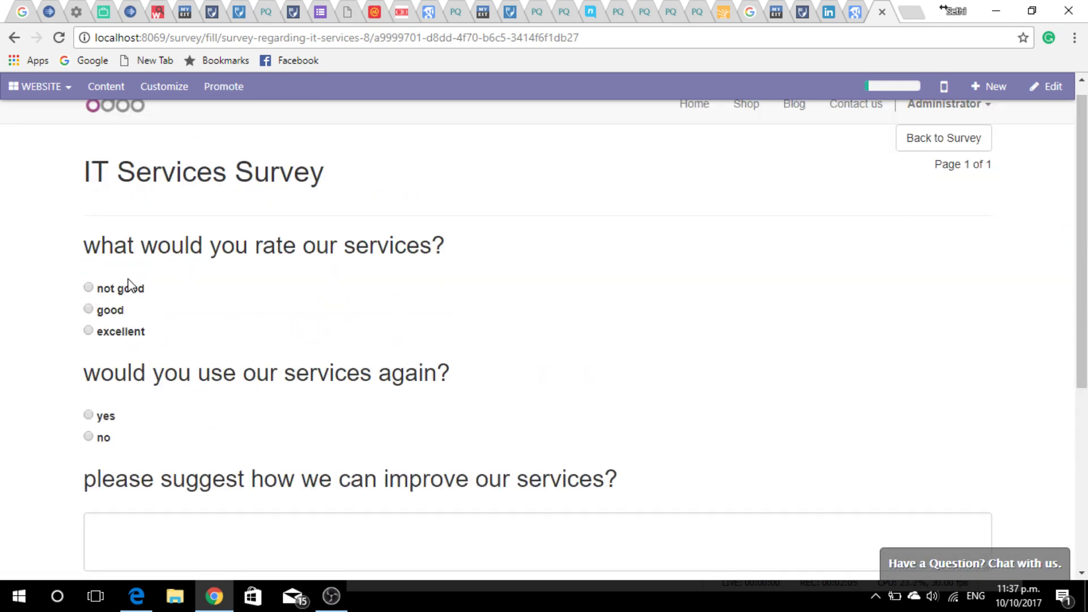
left_click(88, 310)
left_click(88, 416)
left_click(221, 530)
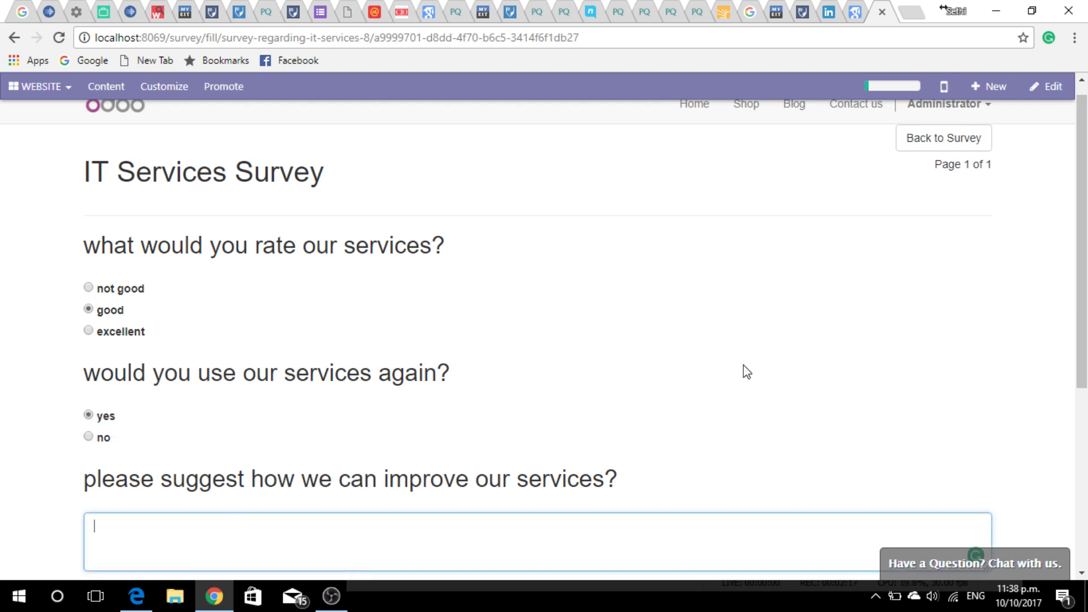
left_click_drag(1083, 264, 1071, 382)
type("no")
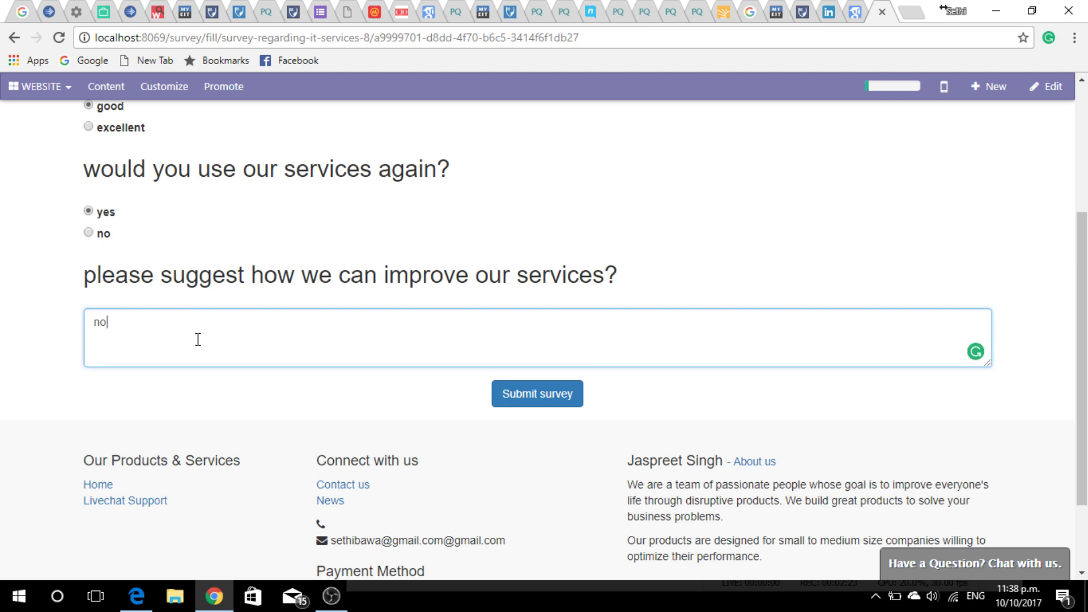
type("thing")
left_click(549, 404)
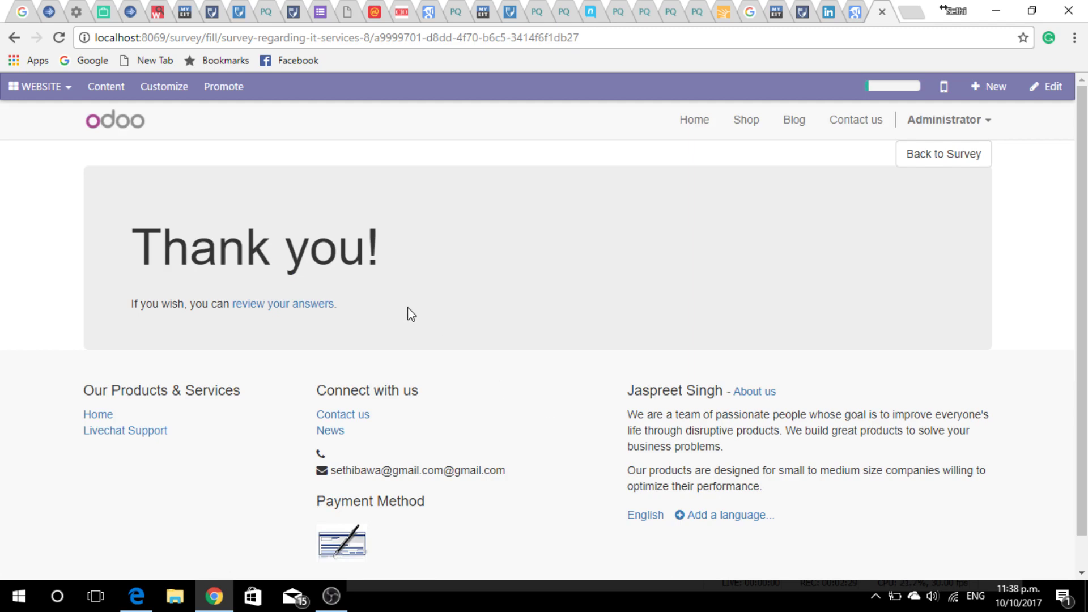
left_click(955, 153)
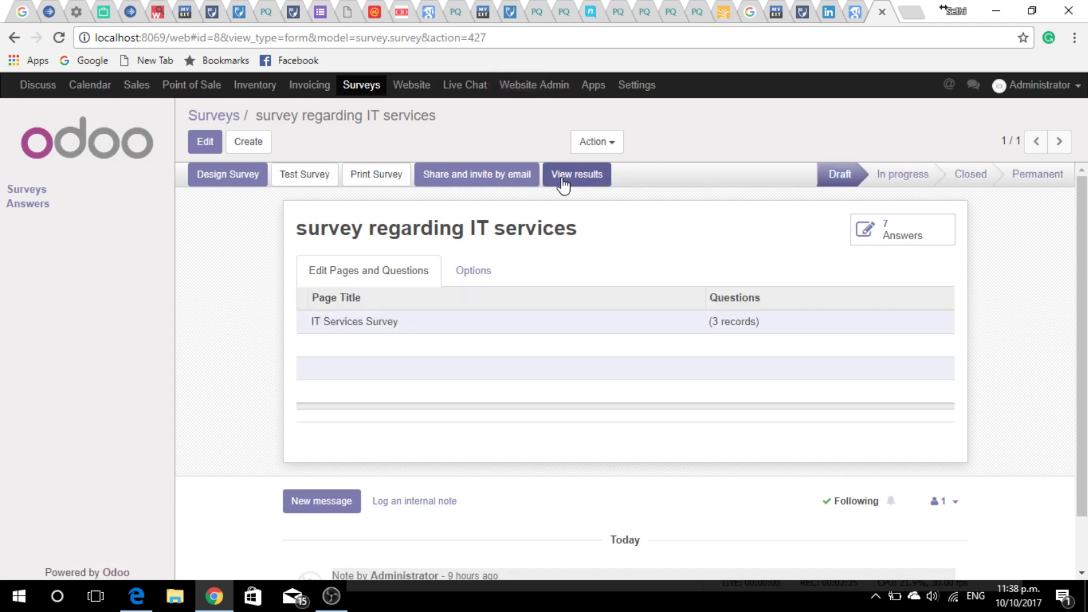
- Show the survey results and display the first question's answers as a data table
left_click(561, 177)
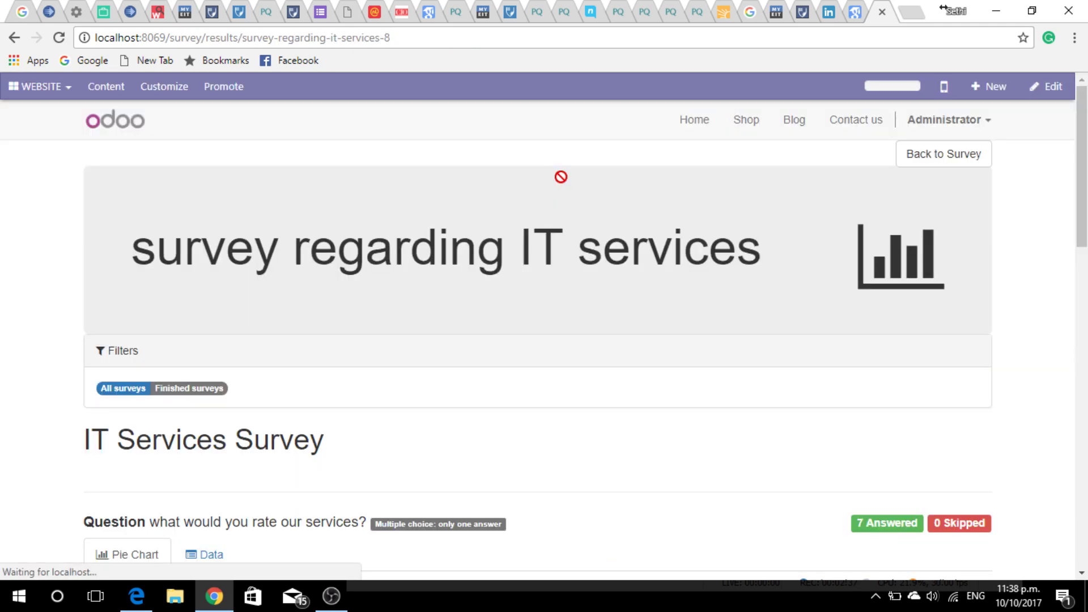
left_click_drag(1084, 140, 1083, 210)
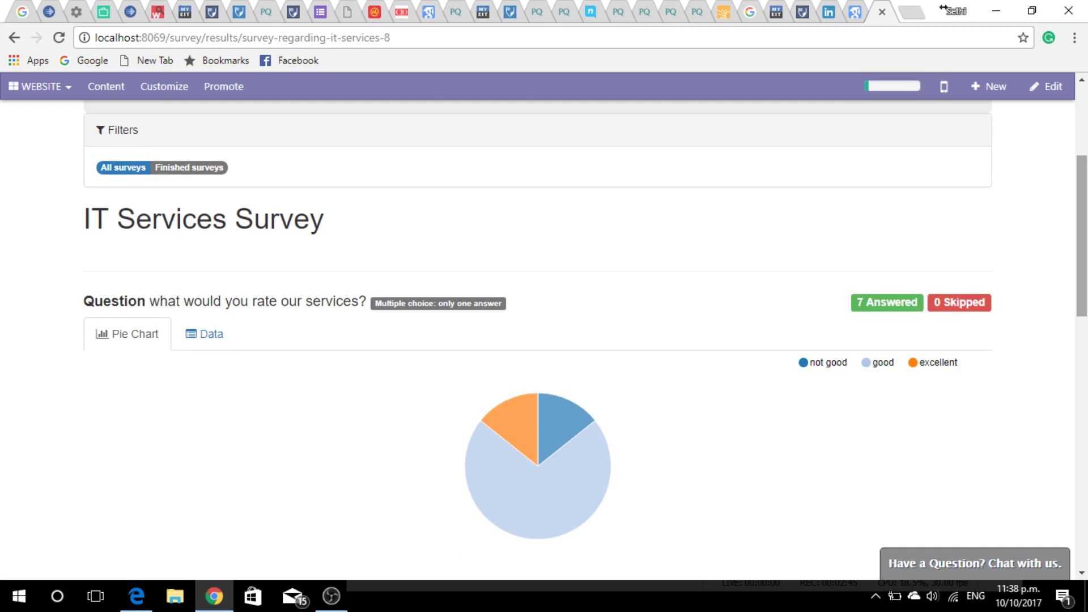
left_click(1082, 203)
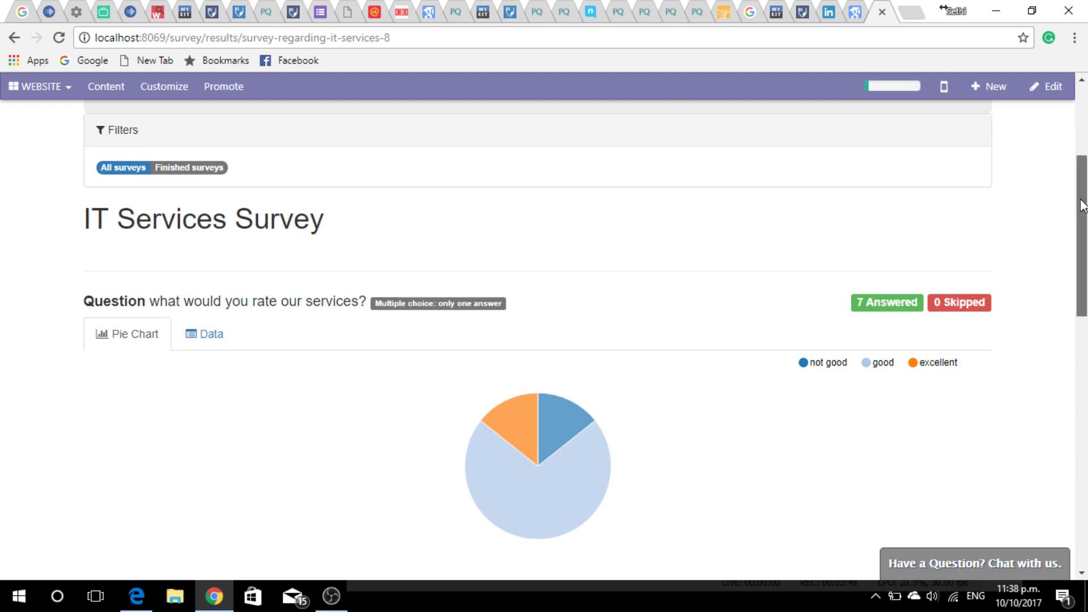
left_click_drag(1082, 204, 1080, 230)
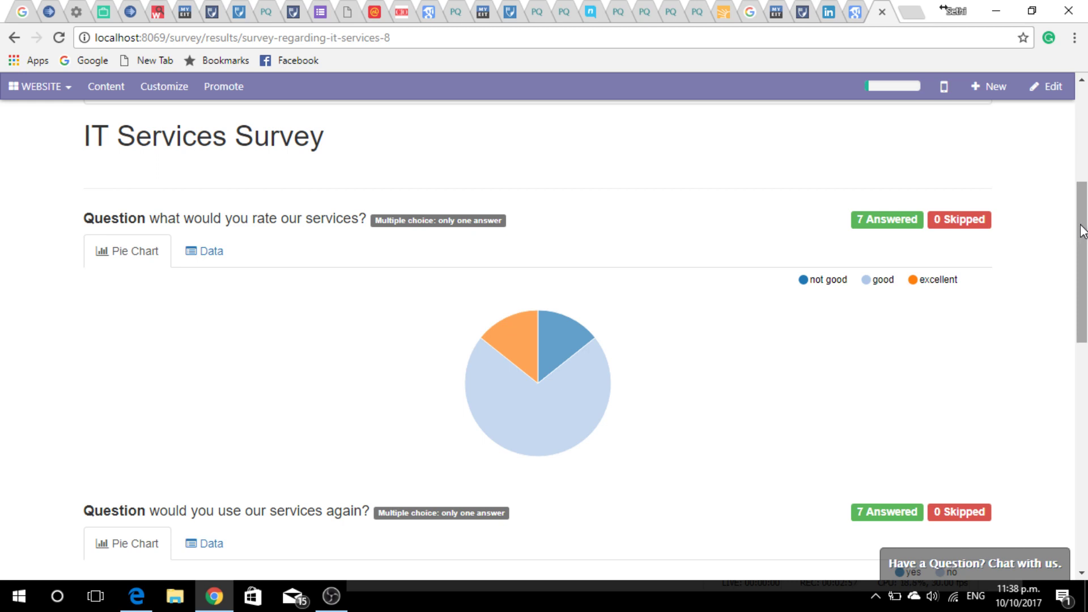
mouse_move(1079, 230)
left_mouse_down()
mouse_move(1066, 320)
mouse_move(1056, 231)
left_mouse_up()
left_click(206, 260)
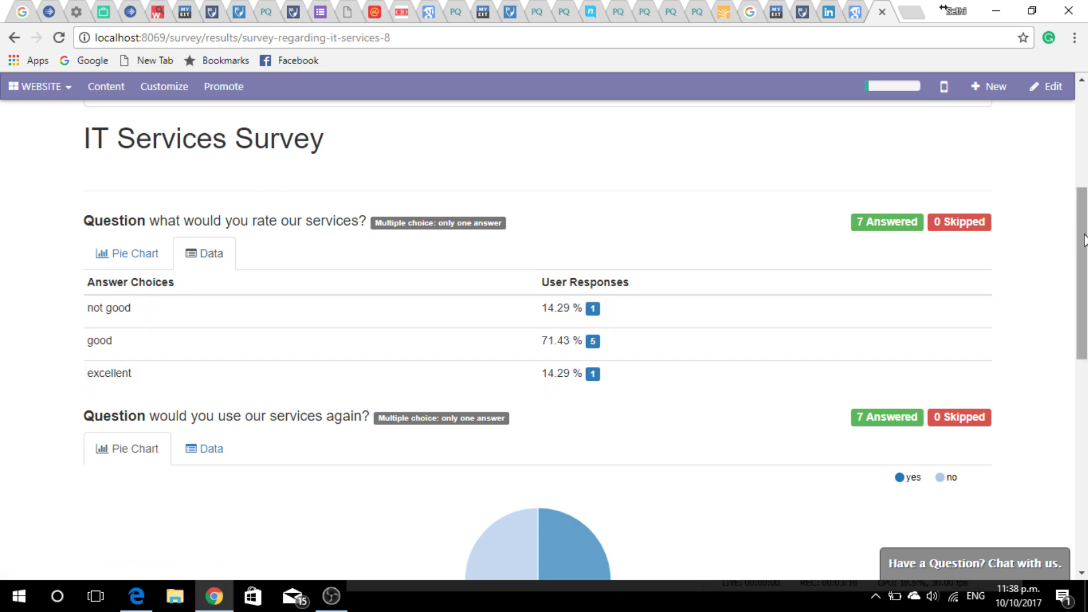
left_click_drag(1084, 240, 1068, 506)
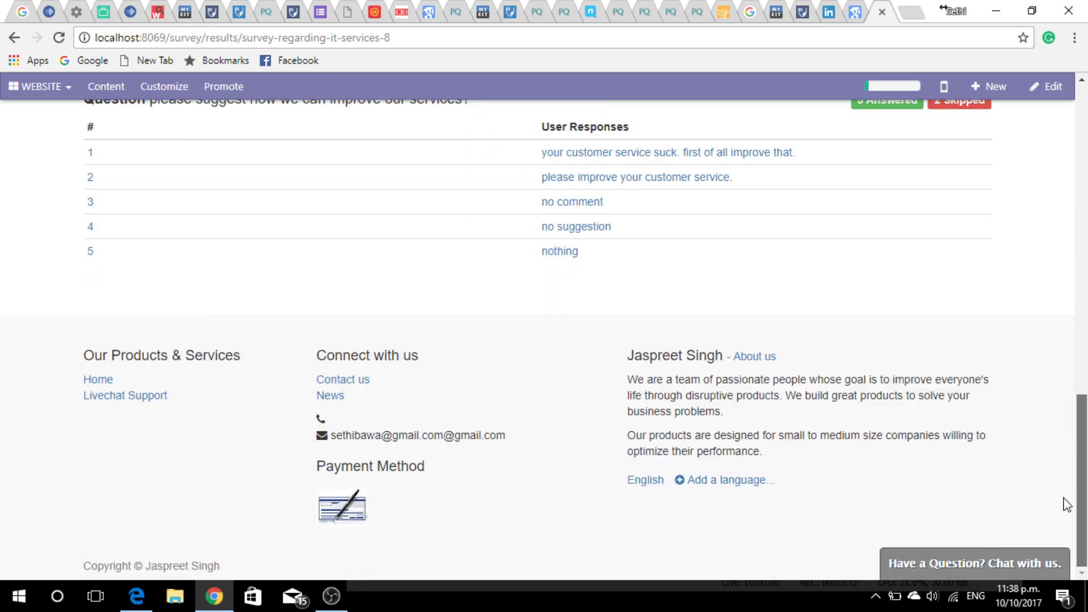
mouse_move(1084, 428)
left_mouse_down()
mouse_move(1085, 253)
mouse_move(1071, 139)
left_mouse_up()
- Back on the survey record, show the sharing options and select the public web link
left_click(959, 151)
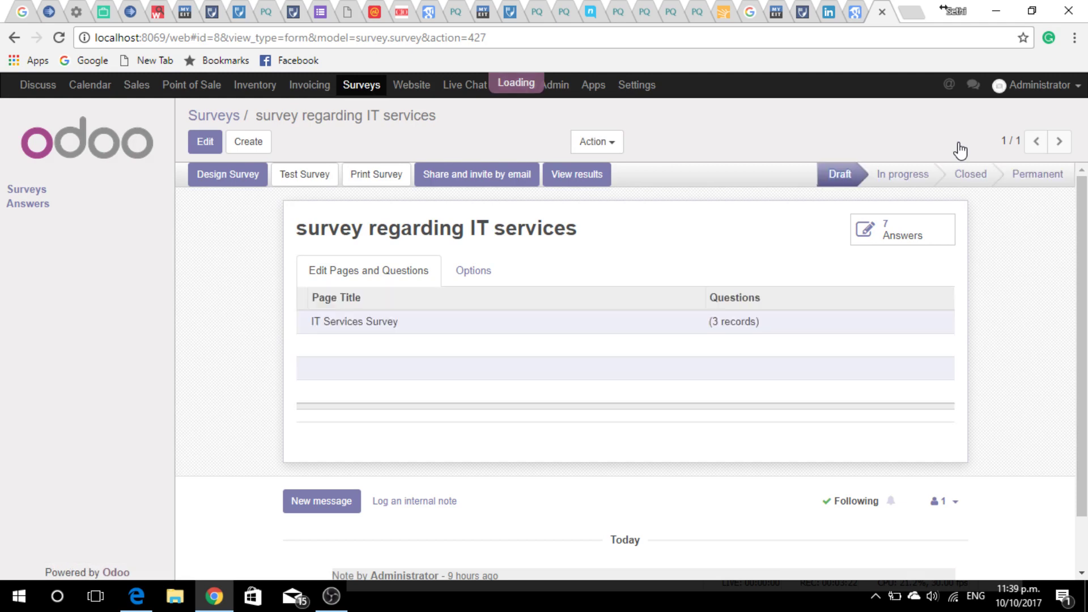
left_click(476, 180)
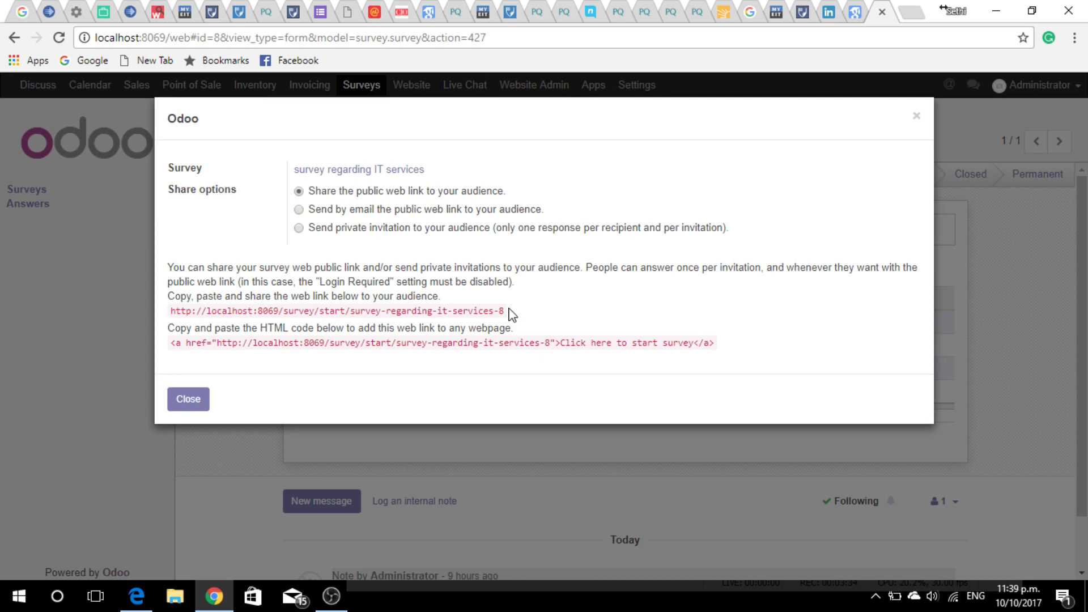
left_click_drag(507, 314, 173, 311)
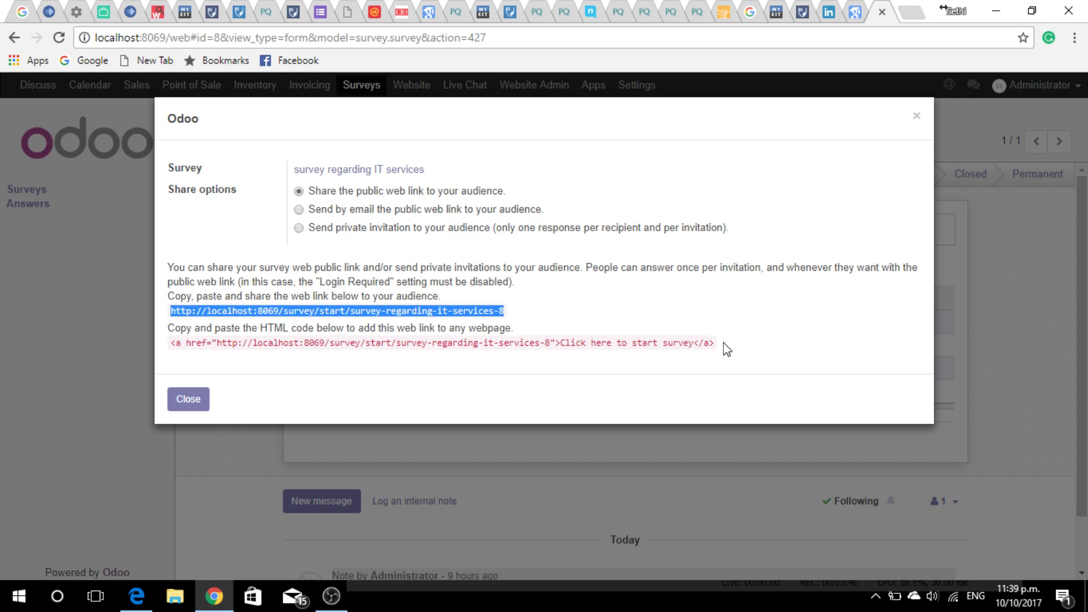
- Copy the HTML embed code for the survey link and close the sharing options
left_click_drag(724, 348, 175, 342)
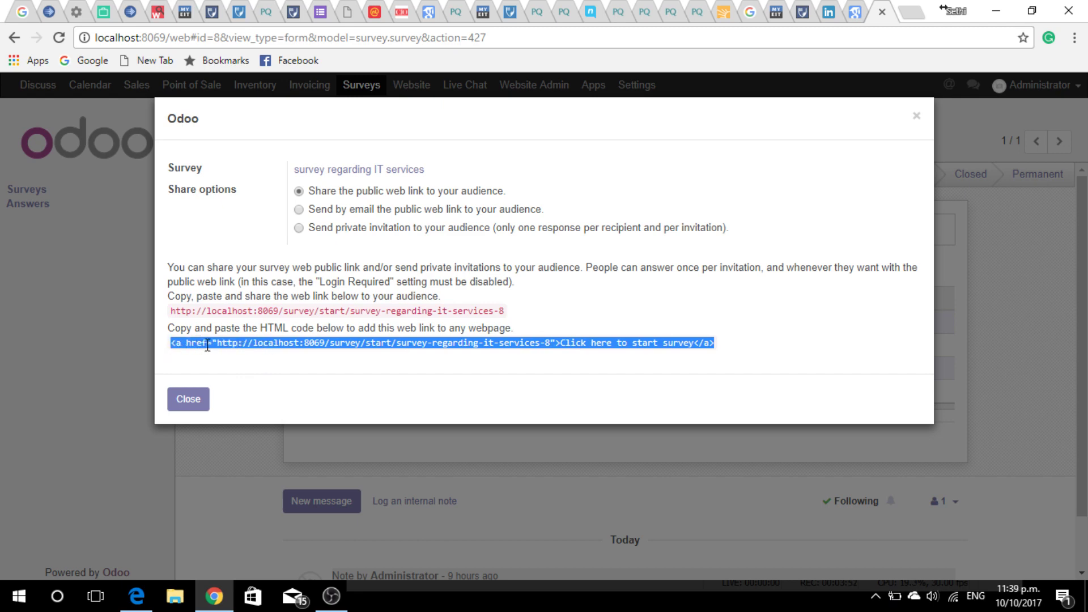
right_click(247, 348)
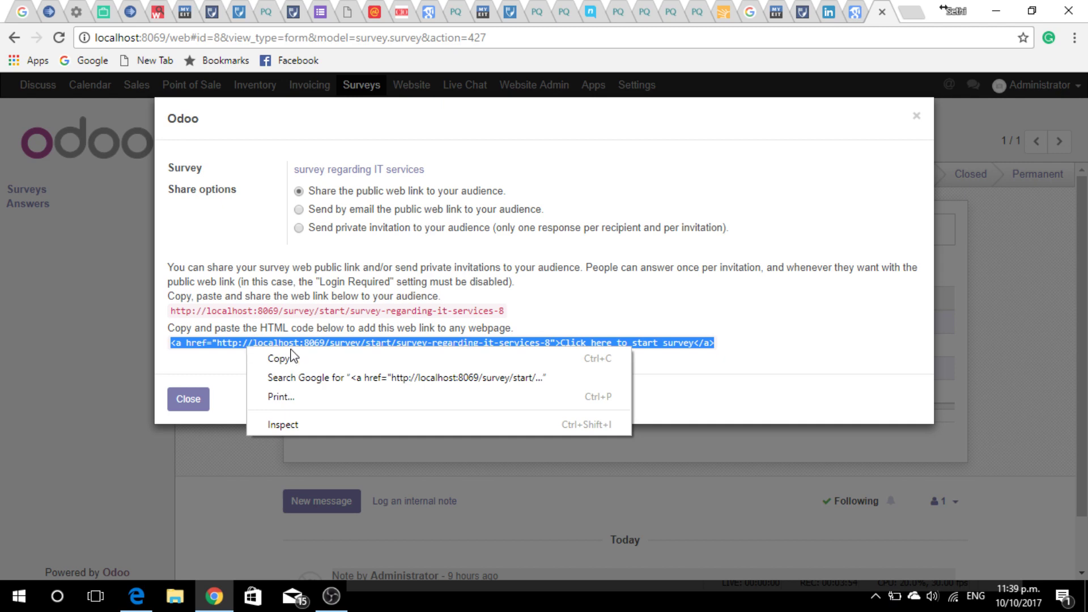
left_click(291, 361)
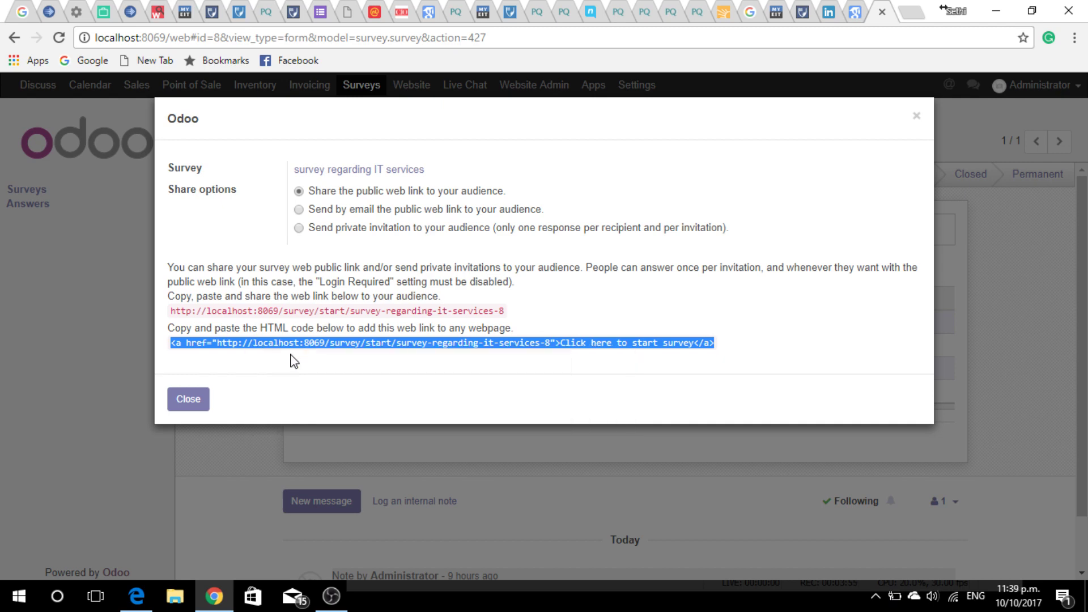
left_click(201, 403)
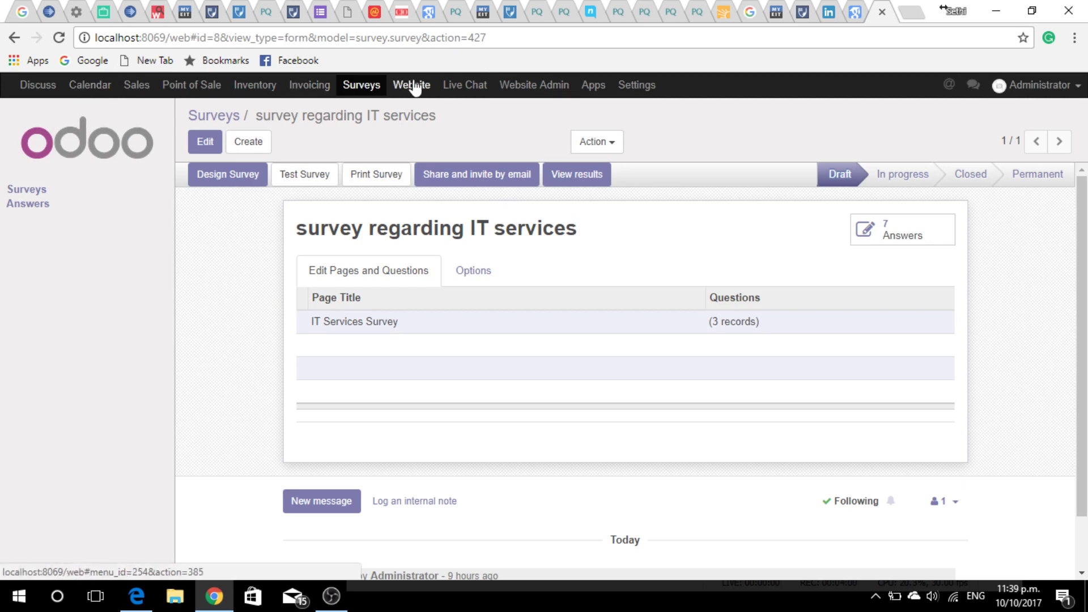
- Navigate via Website Admin and Apps to the live website homepage
left_click(544, 87)
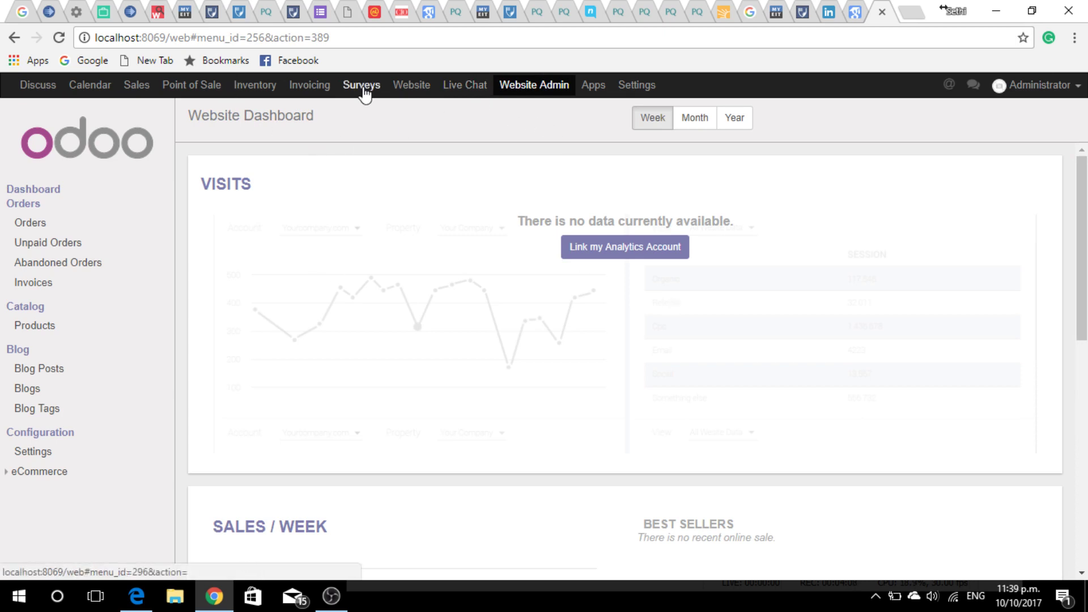
left_click(594, 94)
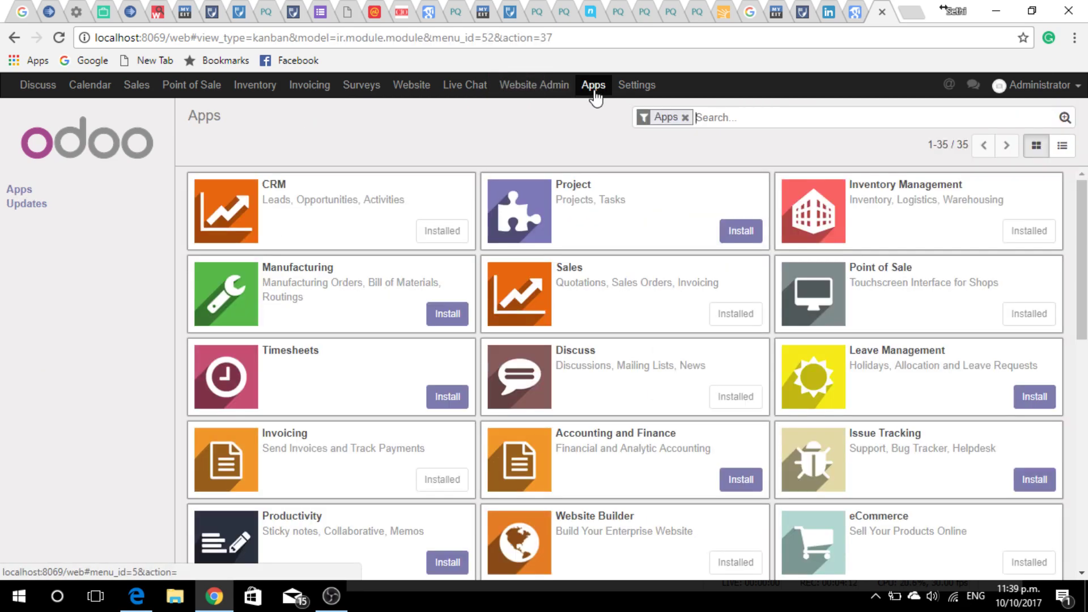
left_click(414, 89)
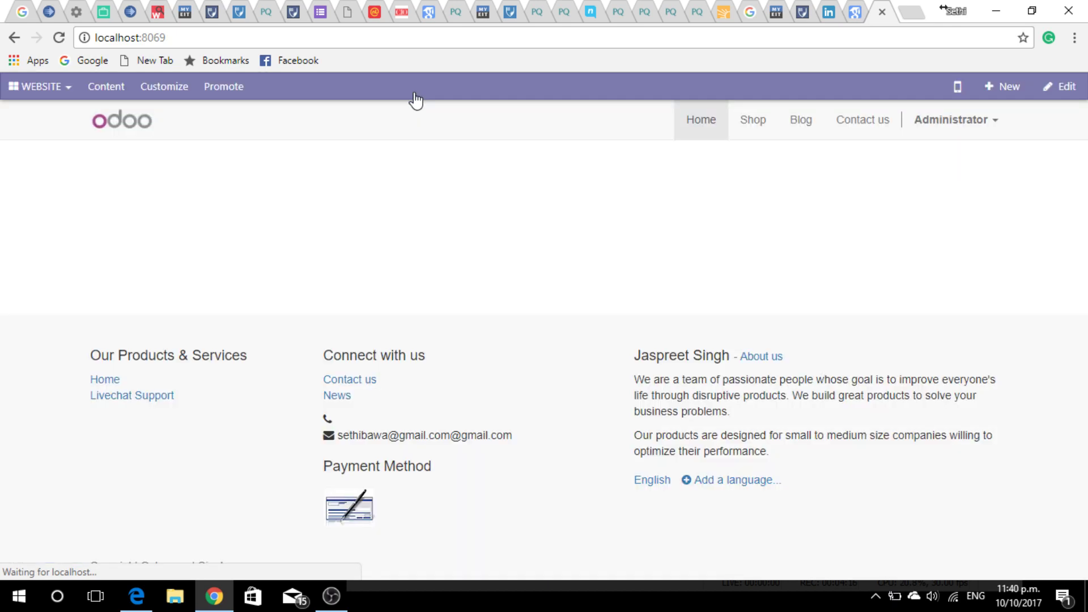
- Bring up the homepage's HTML source in the Customize HTML Editor
left_click(160, 89)
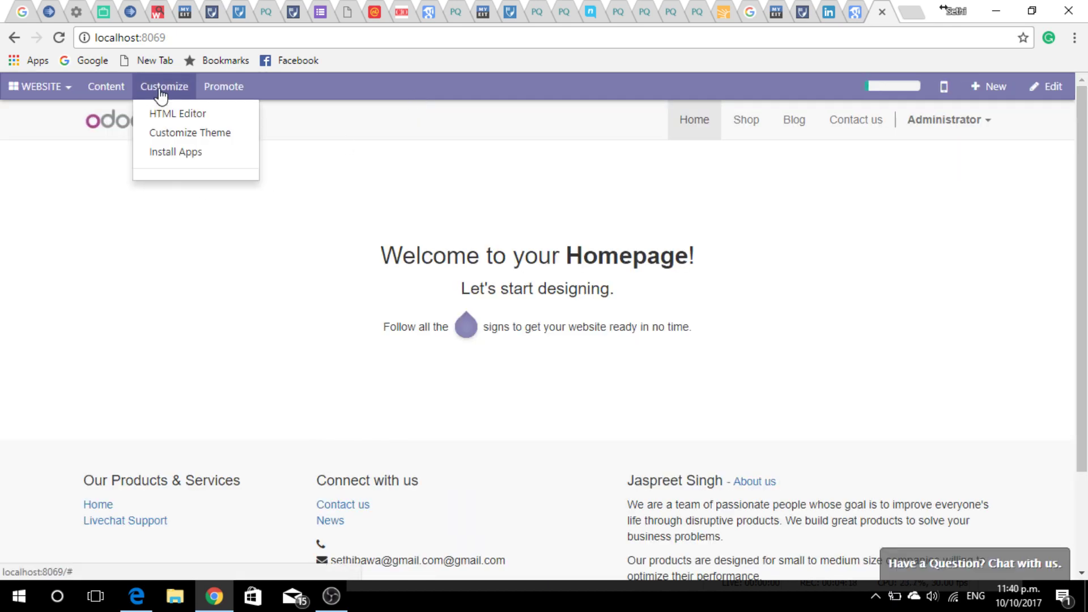
left_click(201, 121)
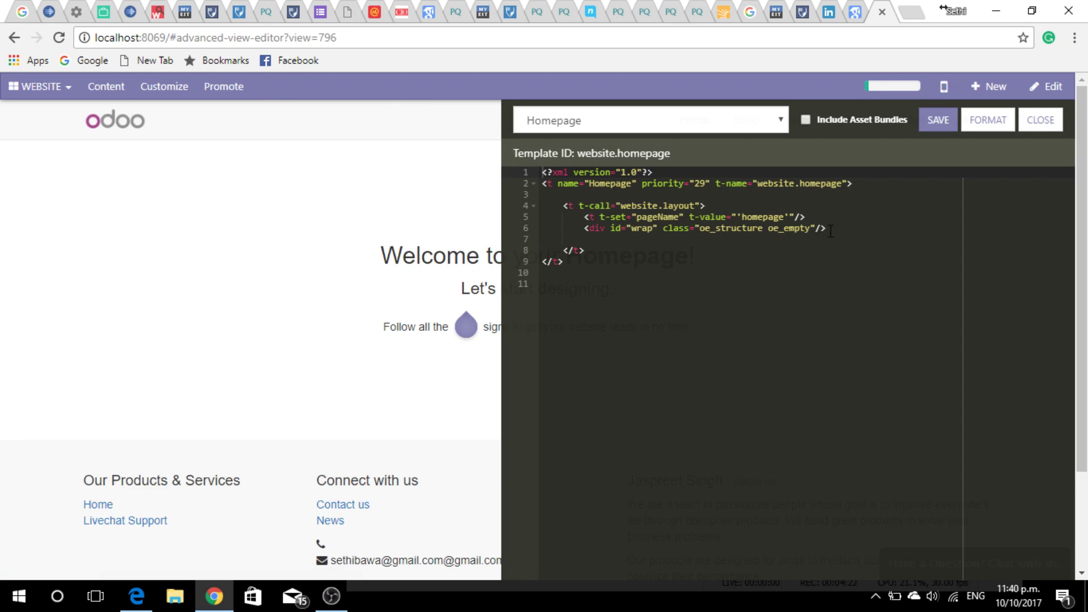
- Paste the survey link HTML after the wrap div and save the homepage template
key("Return")
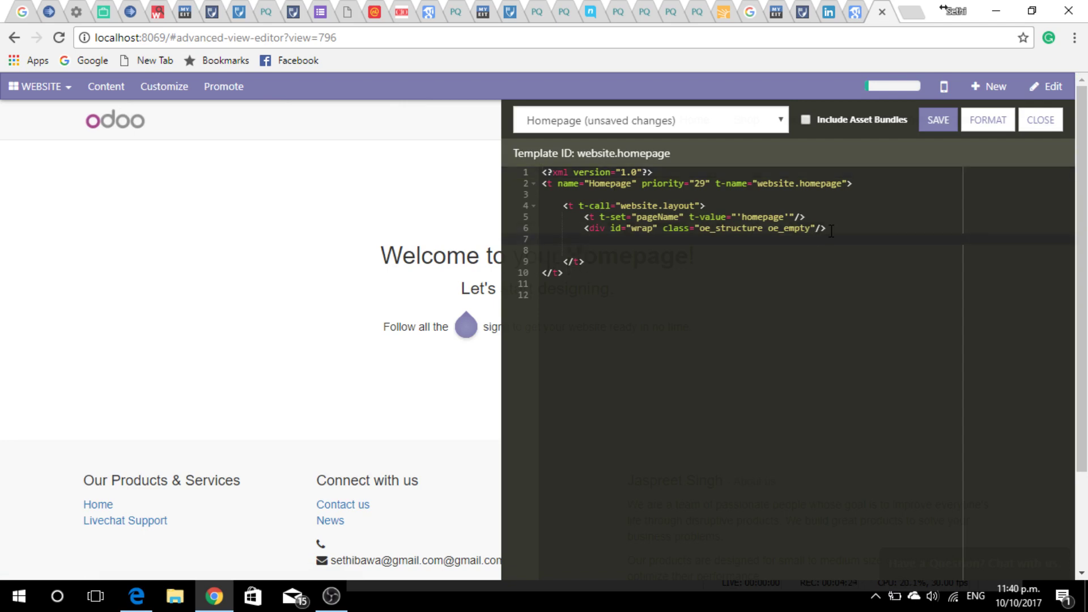
key("ctrl+v")
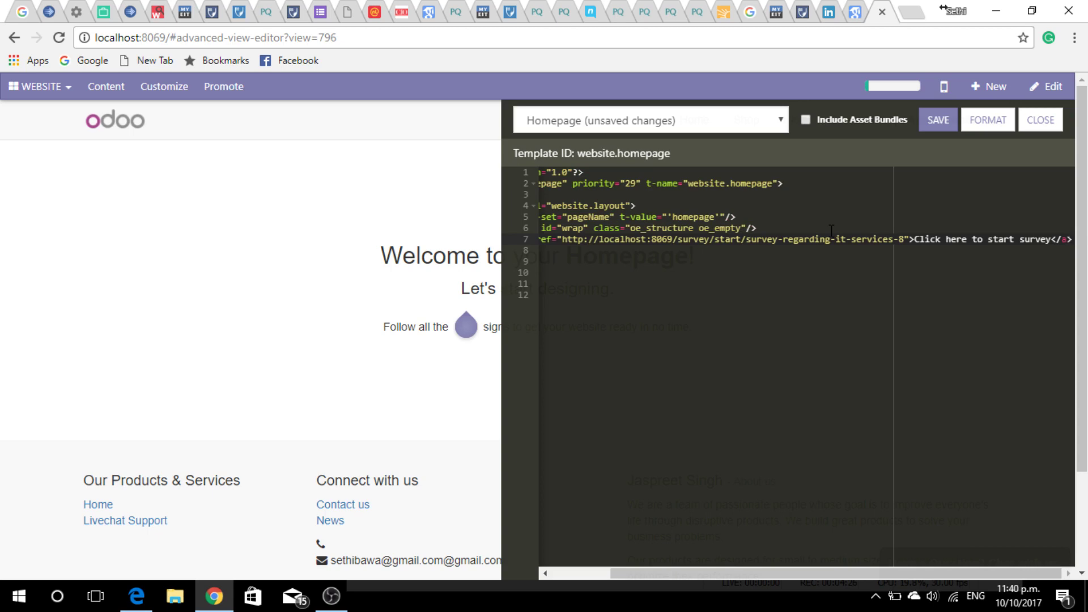
left_click(941, 118)
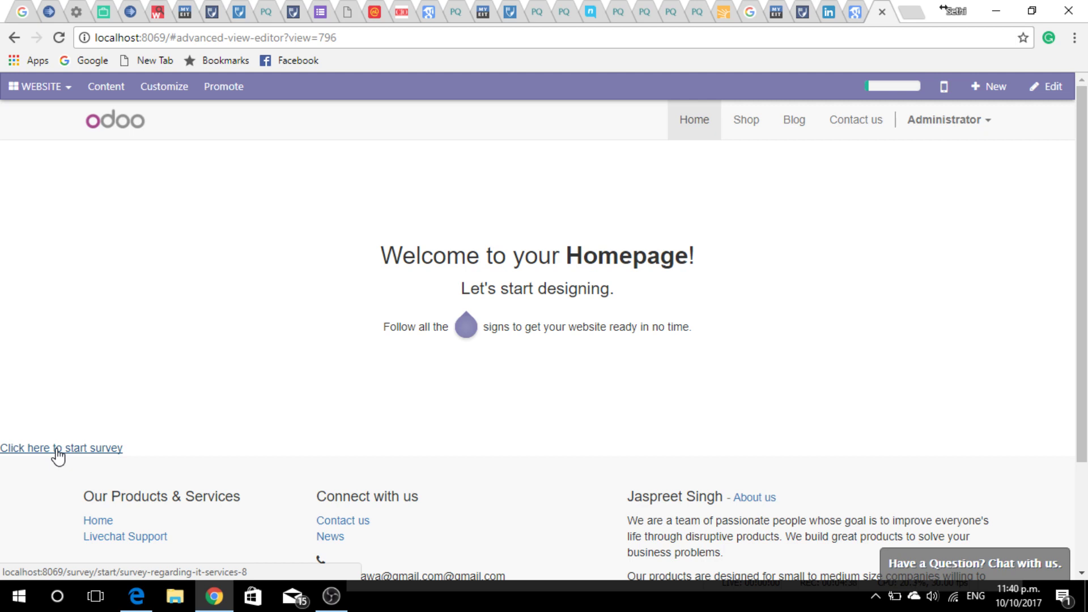
- From the homepage link, submit a response rating services not good and answering no
left_click(58, 450)
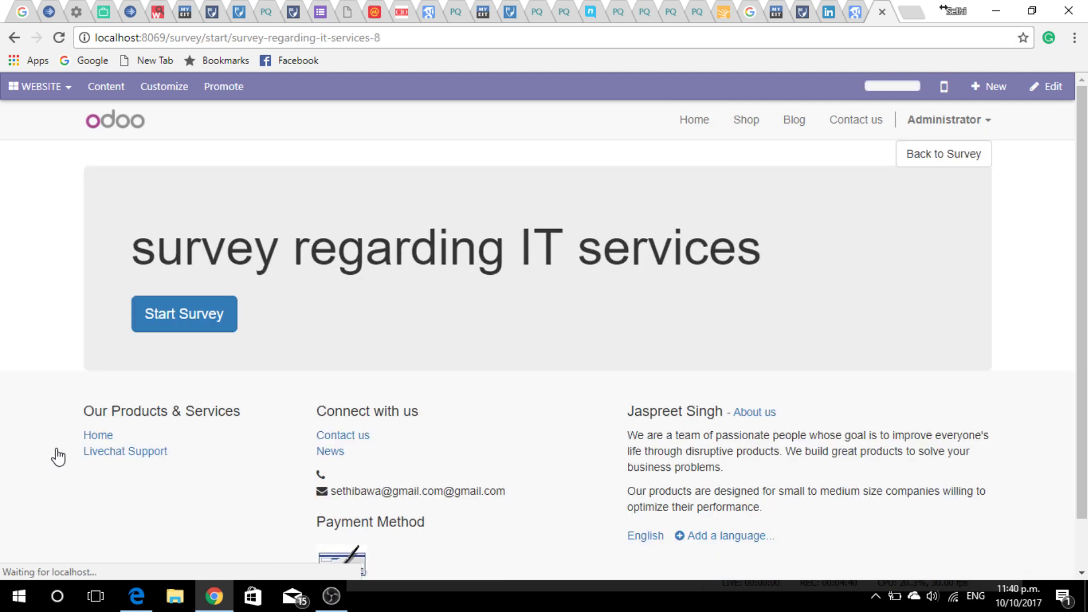
left_click(206, 313)
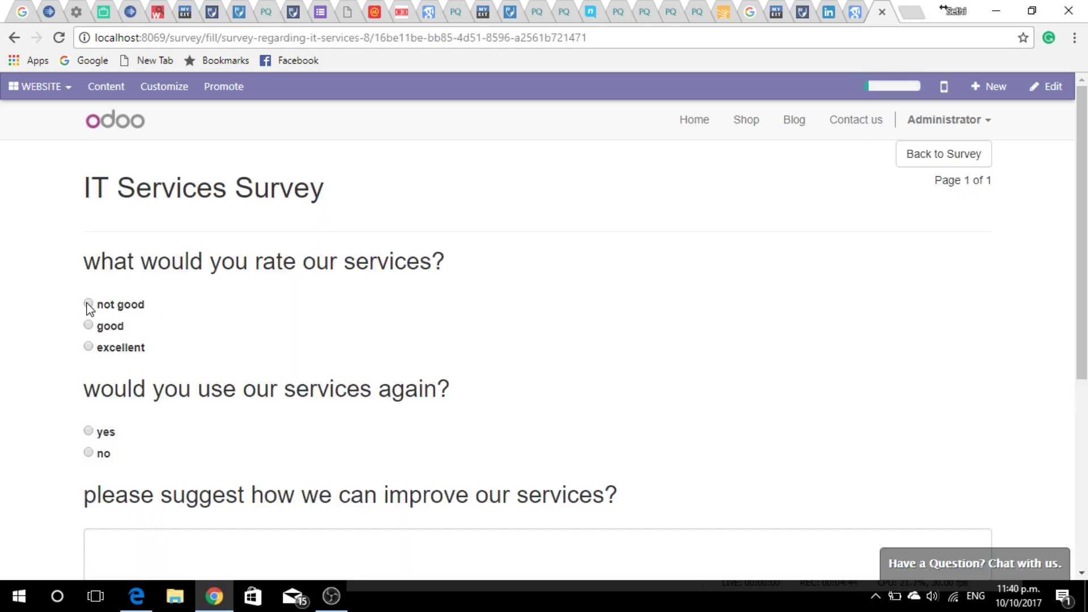
left_click(89, 305)
left_click(89, 452)
left_click_drag(1082, 306, 1082, 387)
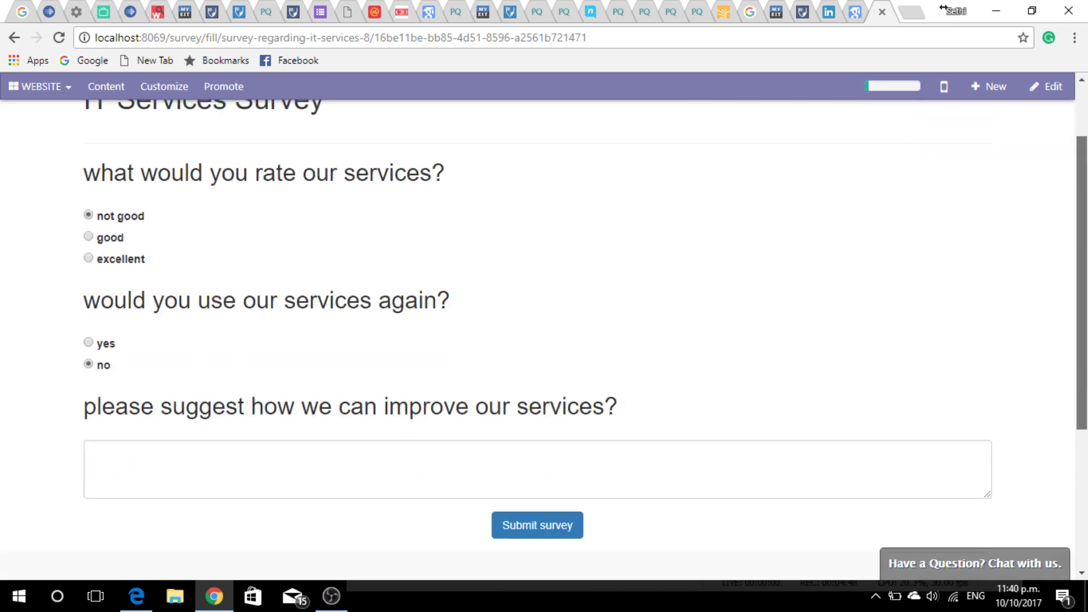
left_click(257, 401)
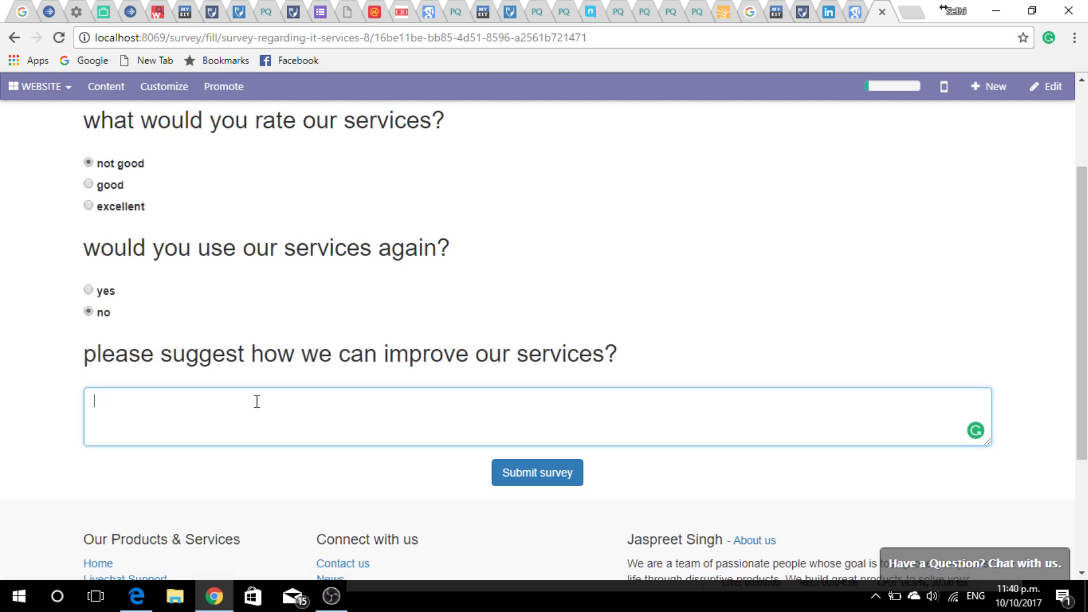
left_click(557, 481)
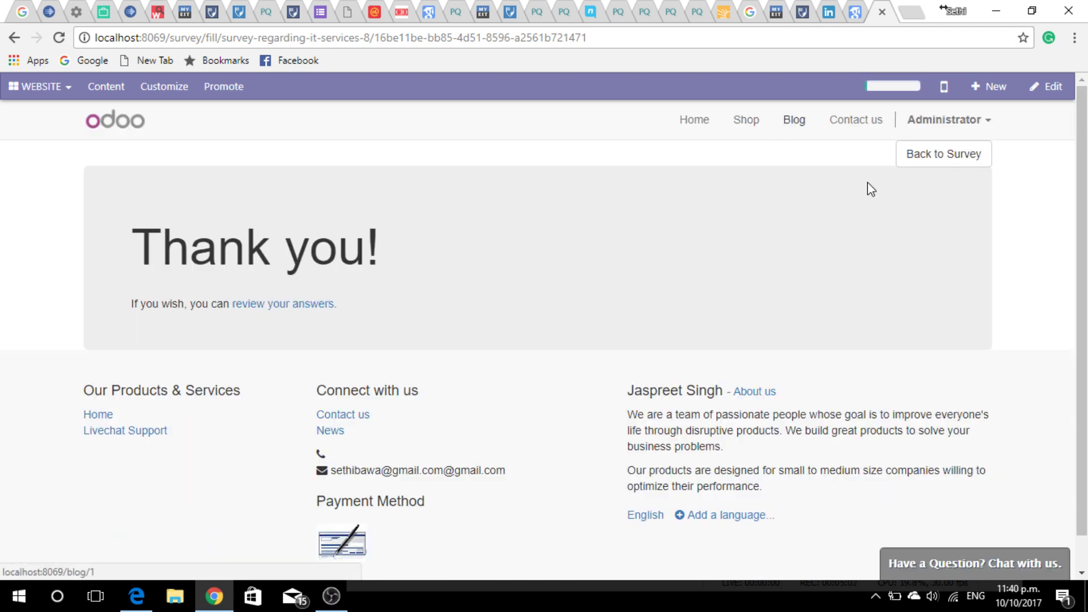
- Return to the survey record and view its results, now showing 8 answers per question
left_click(975, 154)
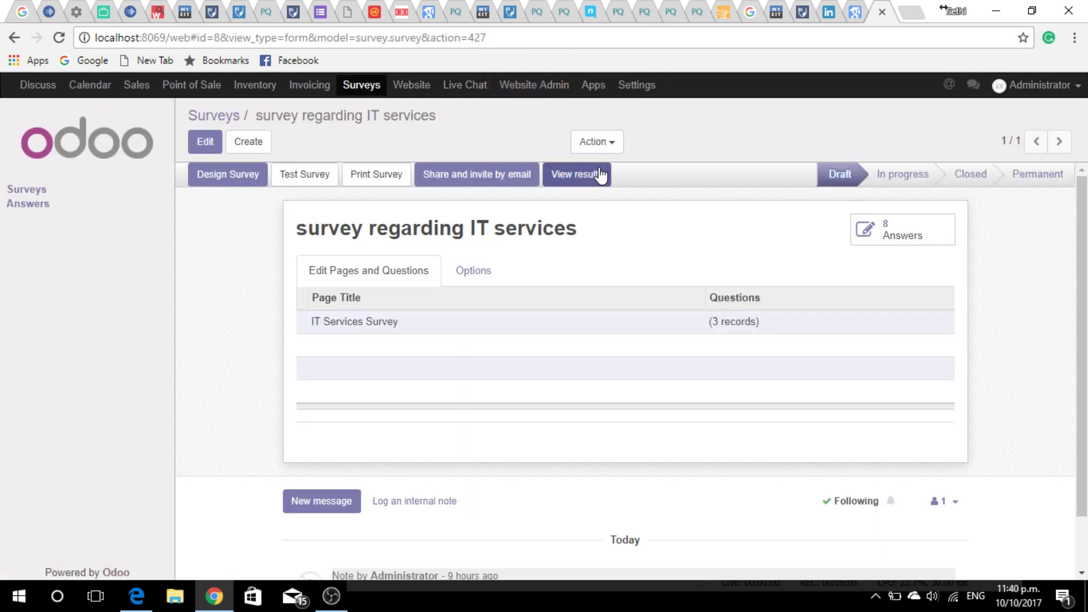
left_click(588, 169)
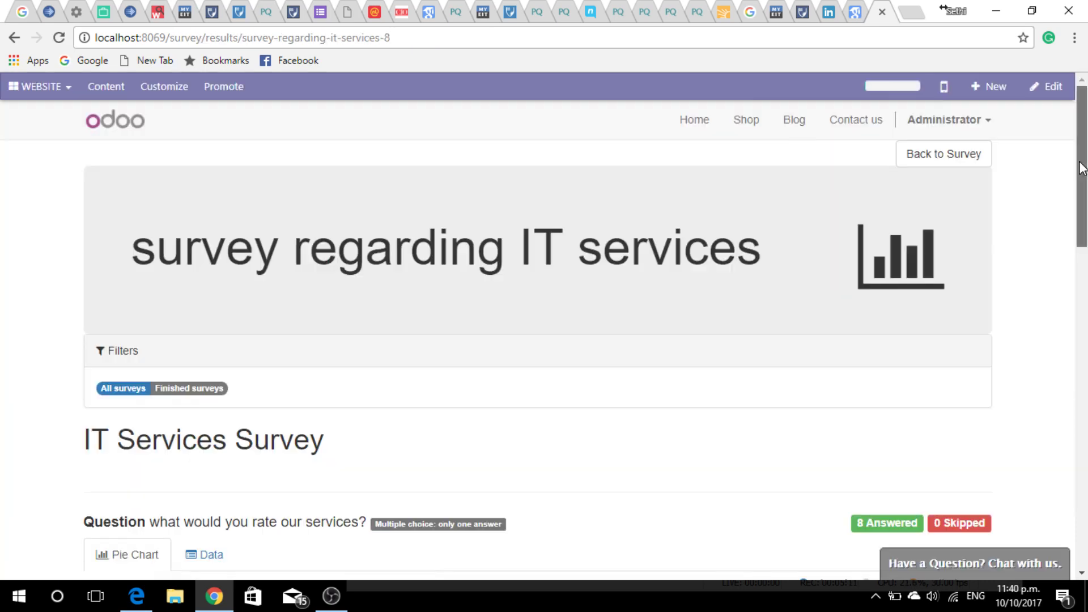
left_click_drag(1084, 177, 1082, 451)
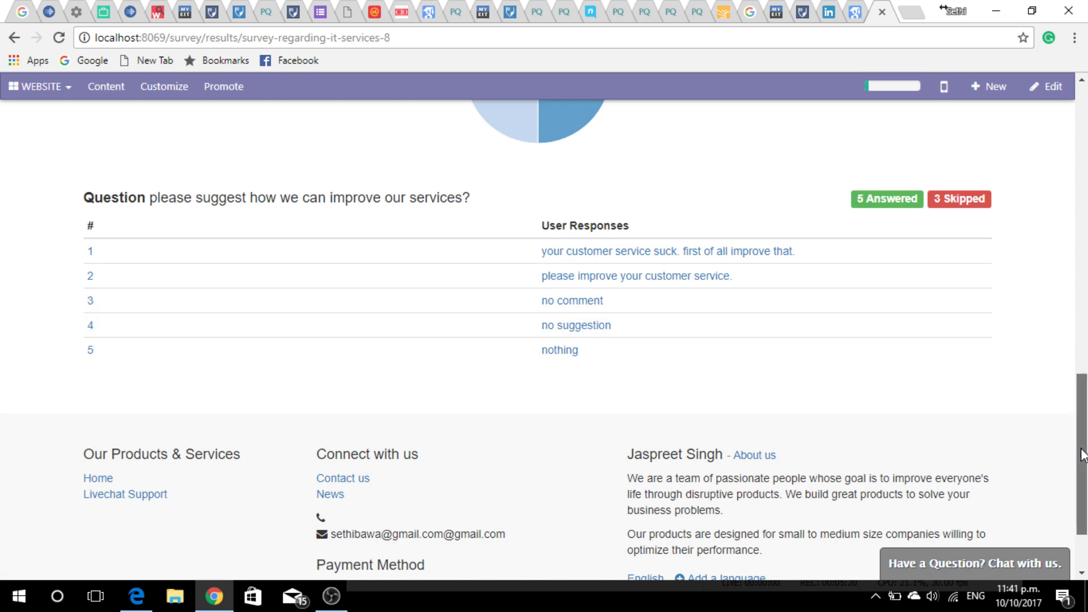
left_click_drag(1083, 450, 1084, 161)
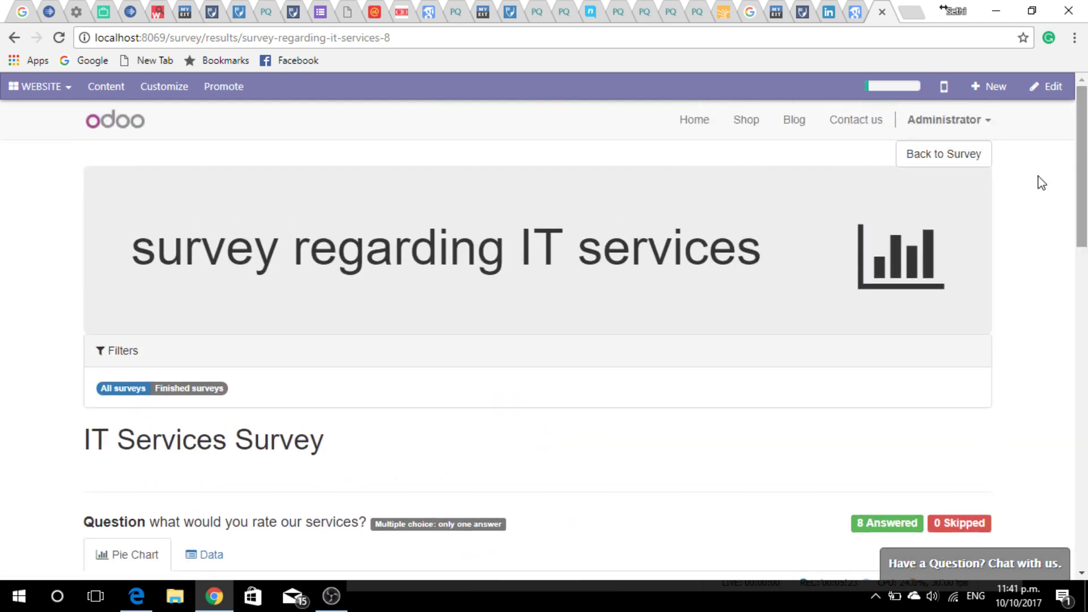
- Return to the survey record and show the printable IT-services survey with its three questions
left_click(922, 152)
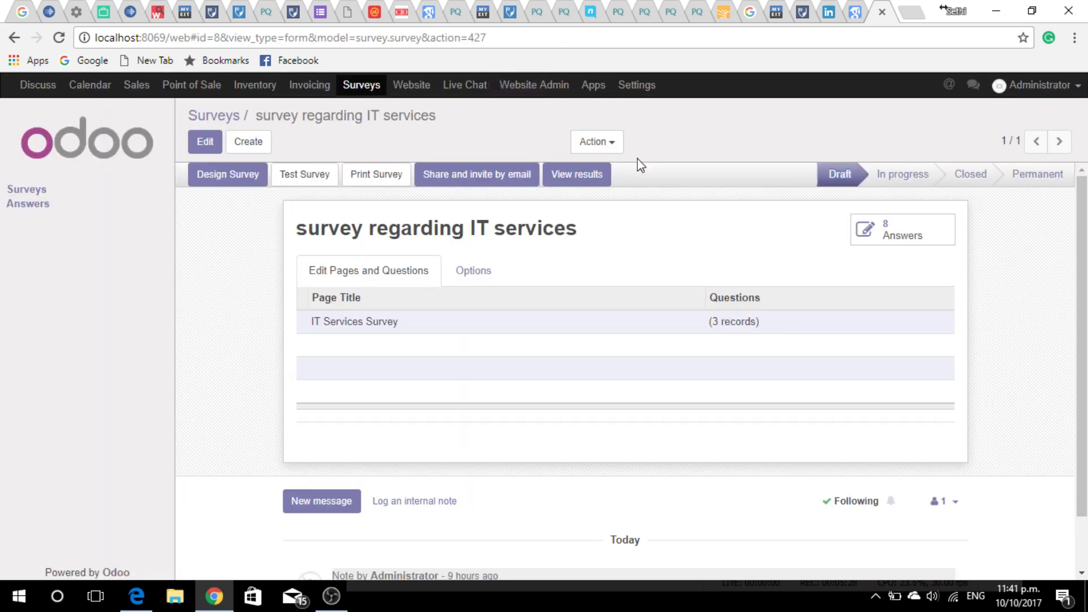
left_click(370, 176)
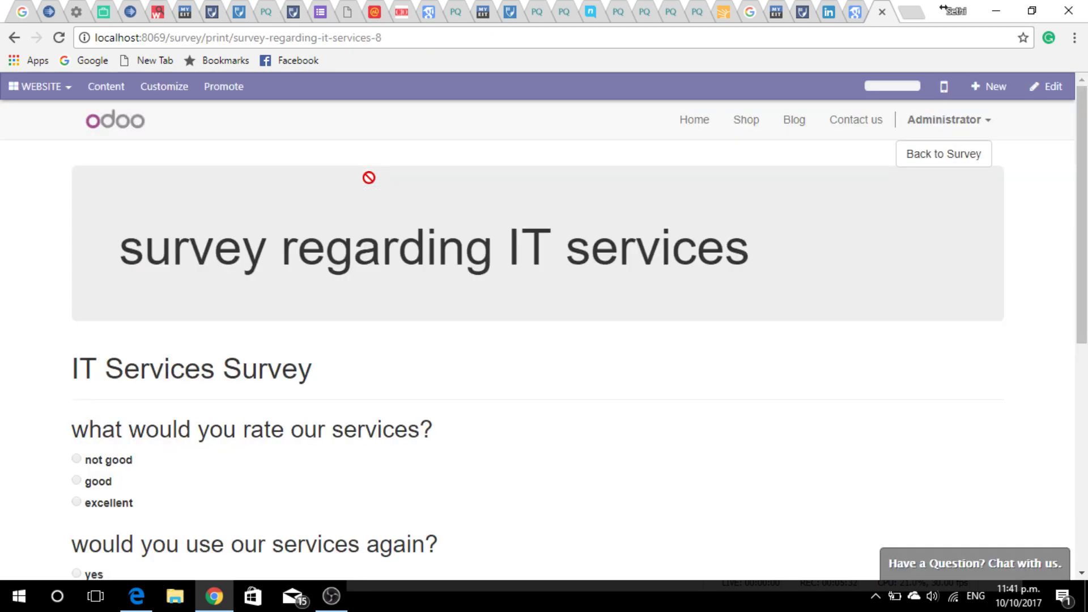
scroll(1052, 195, "down", 4)
scroll(1050, 165, "up", 4)
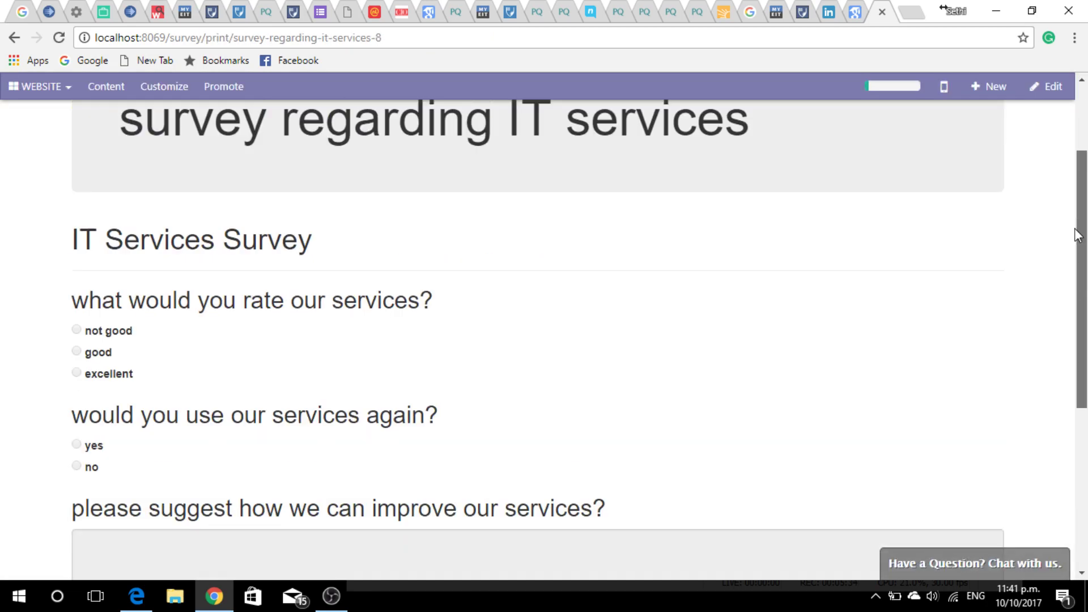